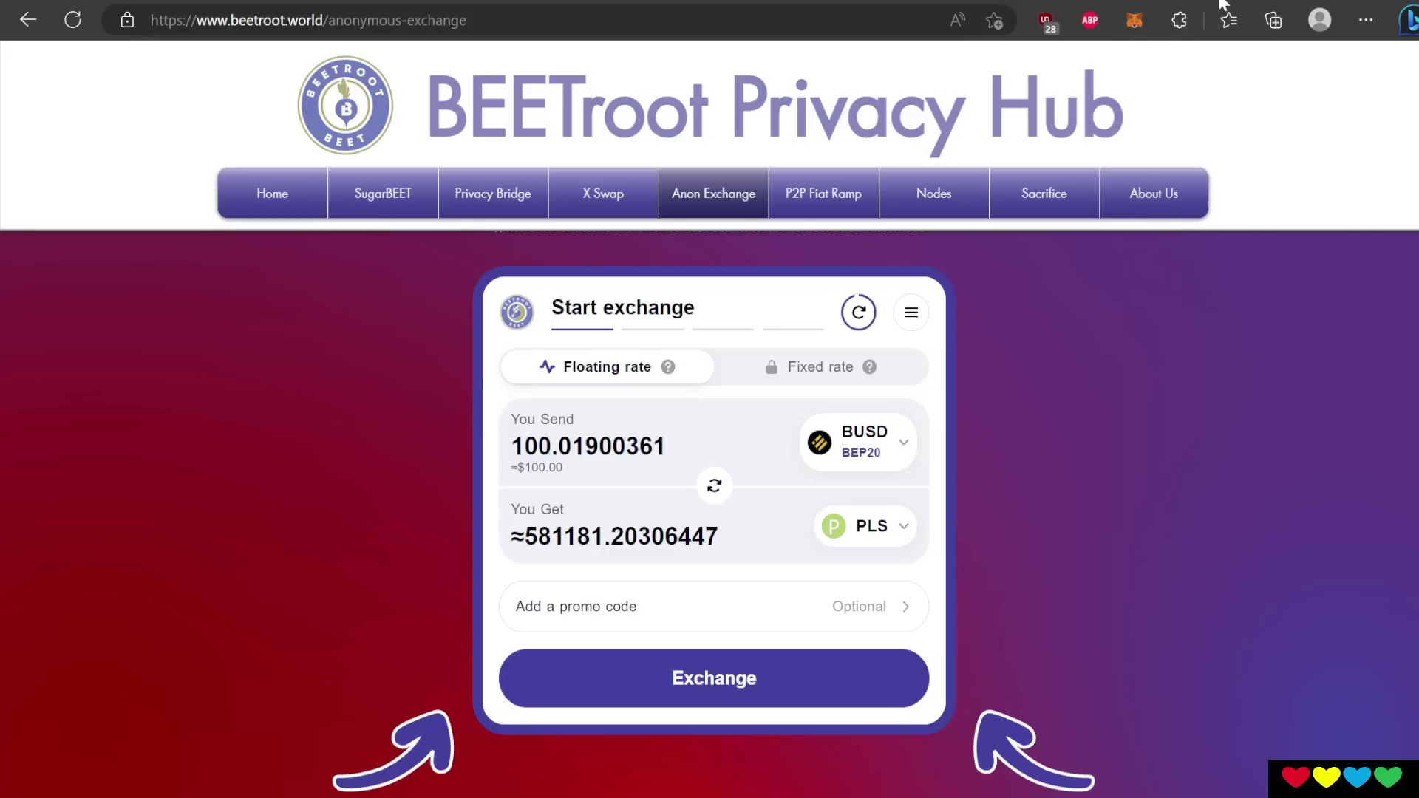
Step: Bring up the MetaMask wallet to see Account 1 holding 0 ETH on Ethereum Mainnet
click(1146, 10)
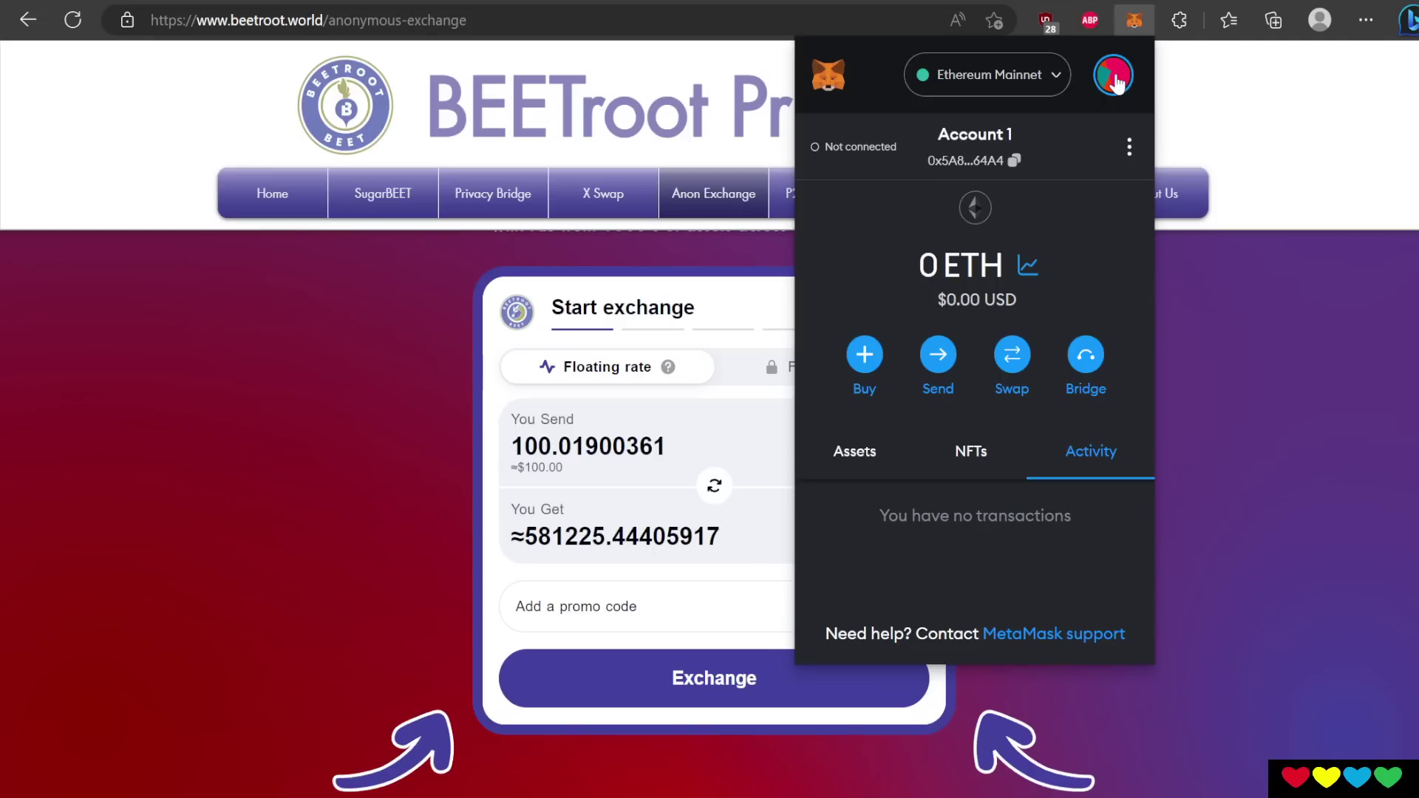
Step: Check MetaMask's account list, then dismiss the wallet to reveal the exchange widget
click(1114, 80)
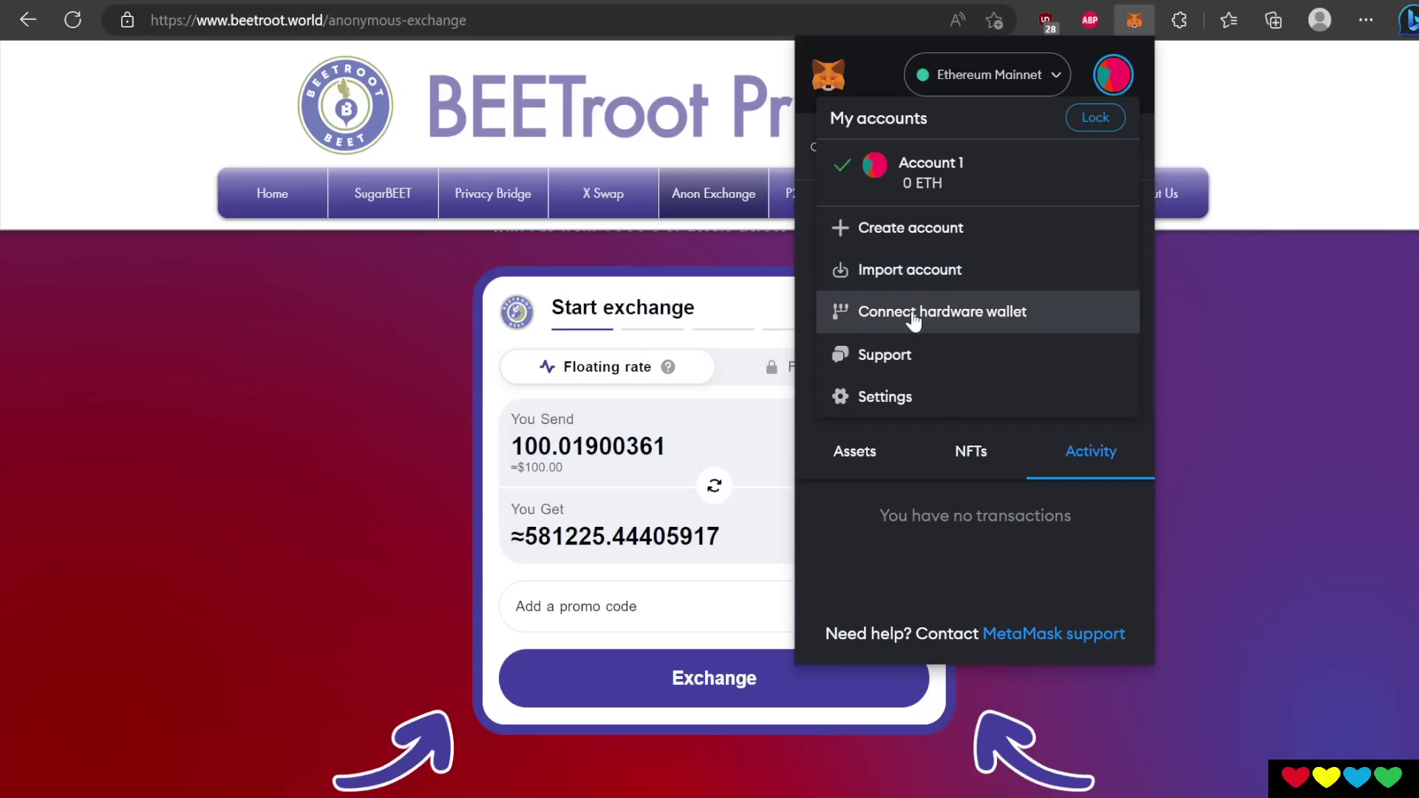
click(1109, 77)
click(1109, 77)
click(1108, 75)
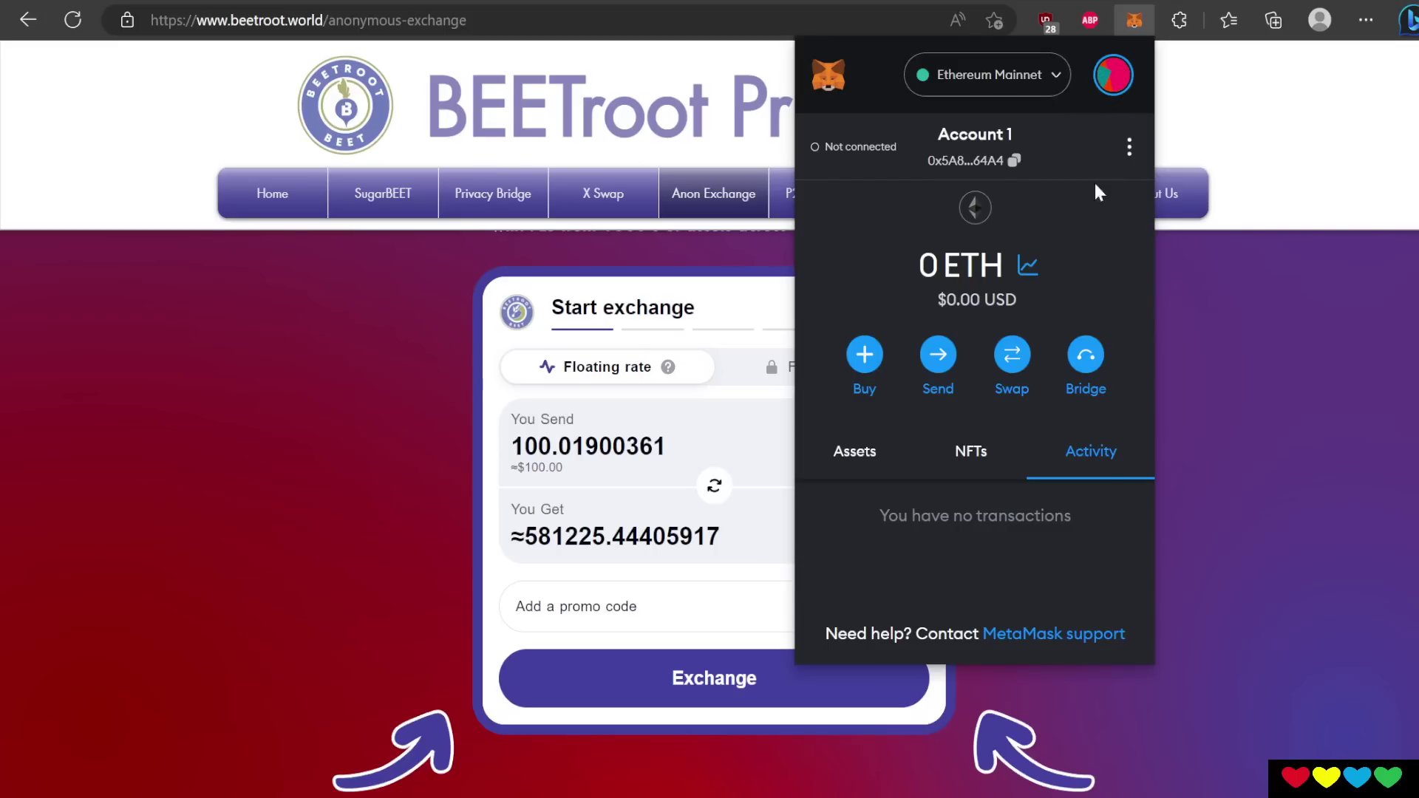
click(361, 440)
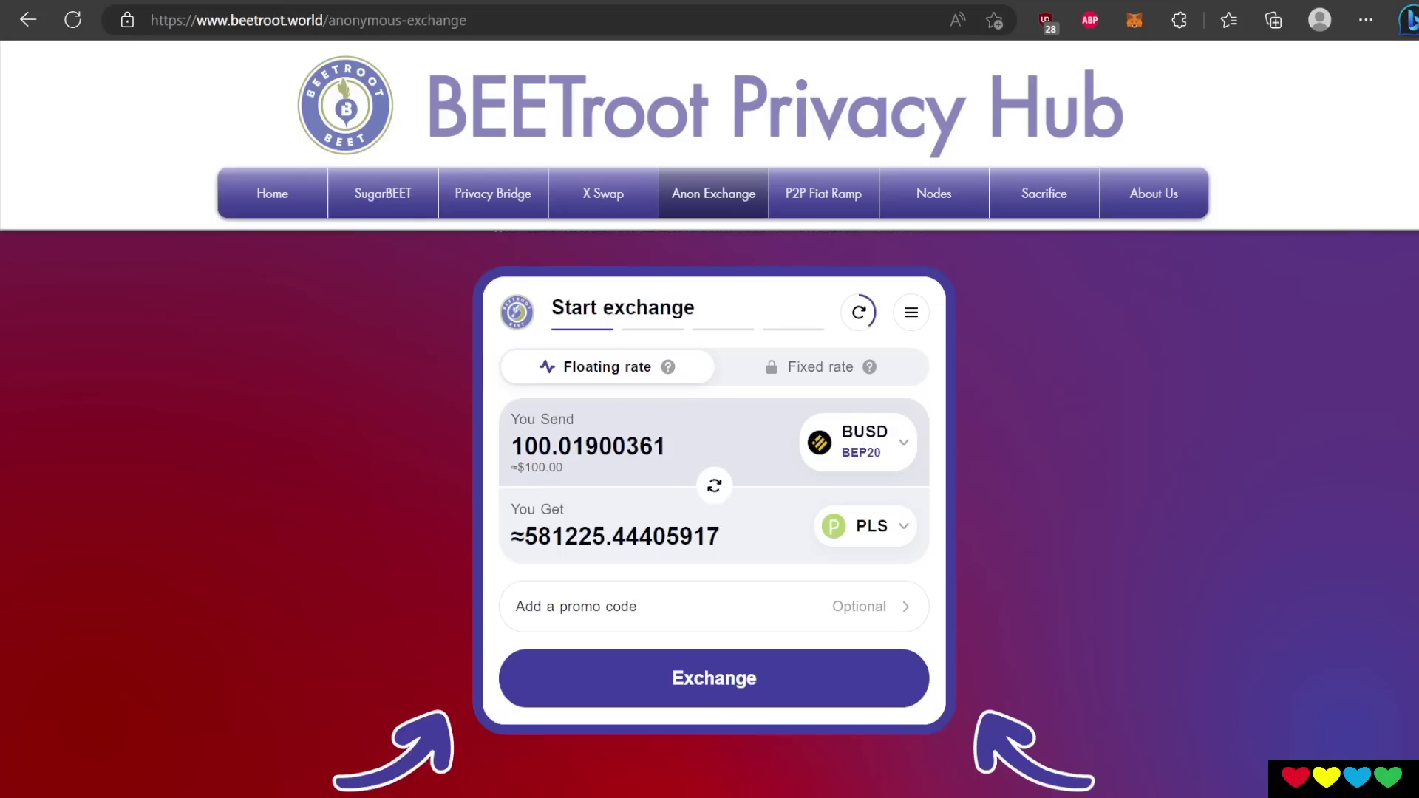
Step: Erase the BUSD You Send amount so the field is blank
key(shift+End)
key(End)
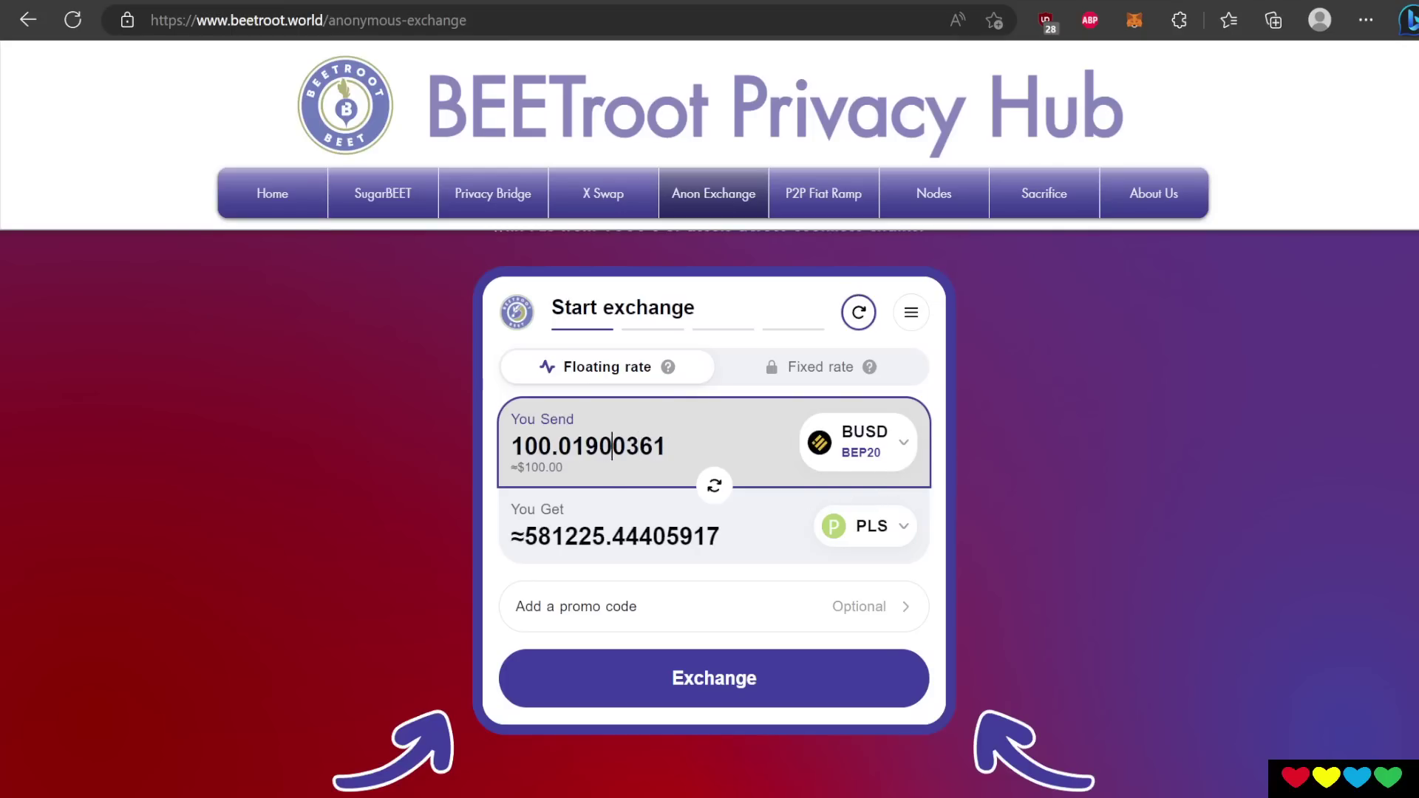
double_click(624, 432)
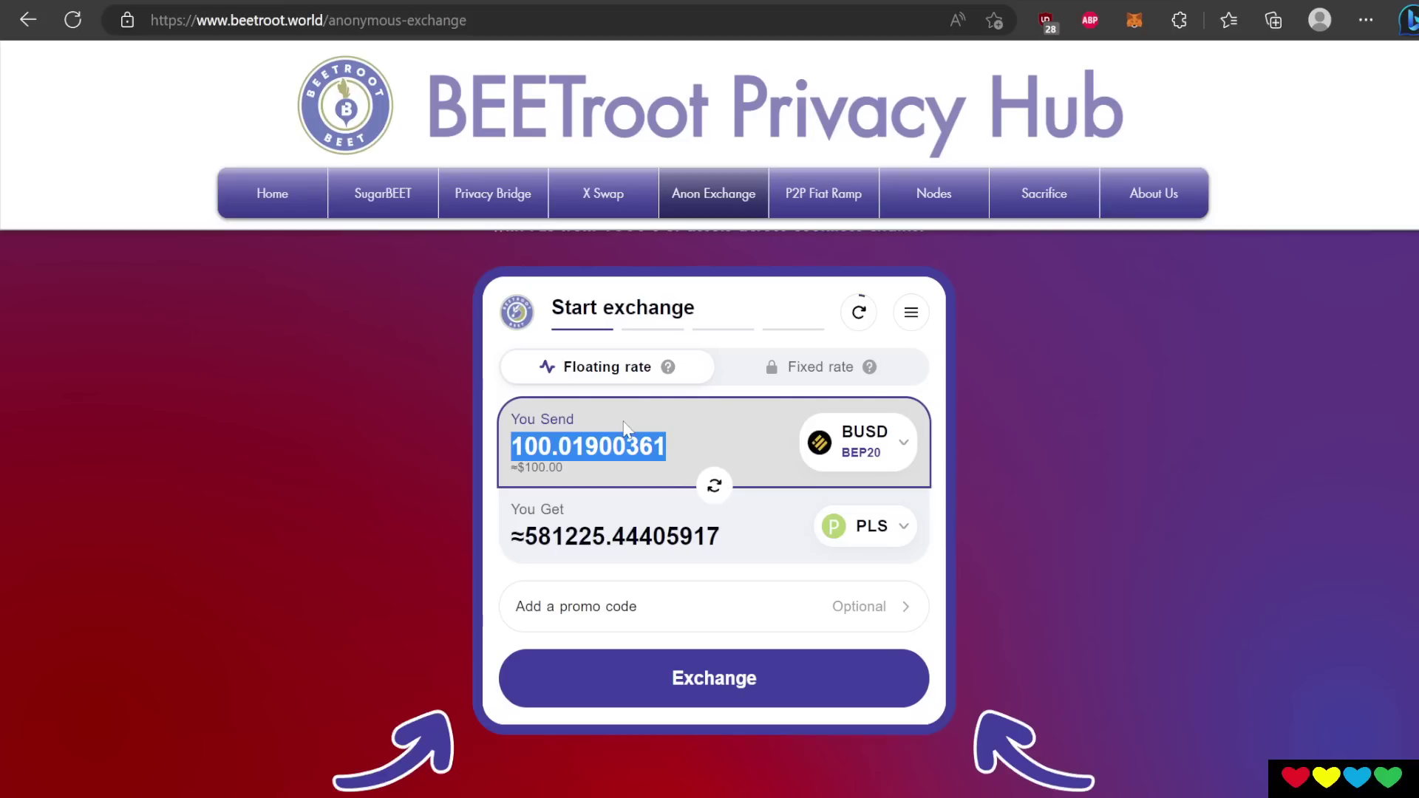
key(BackSpace)
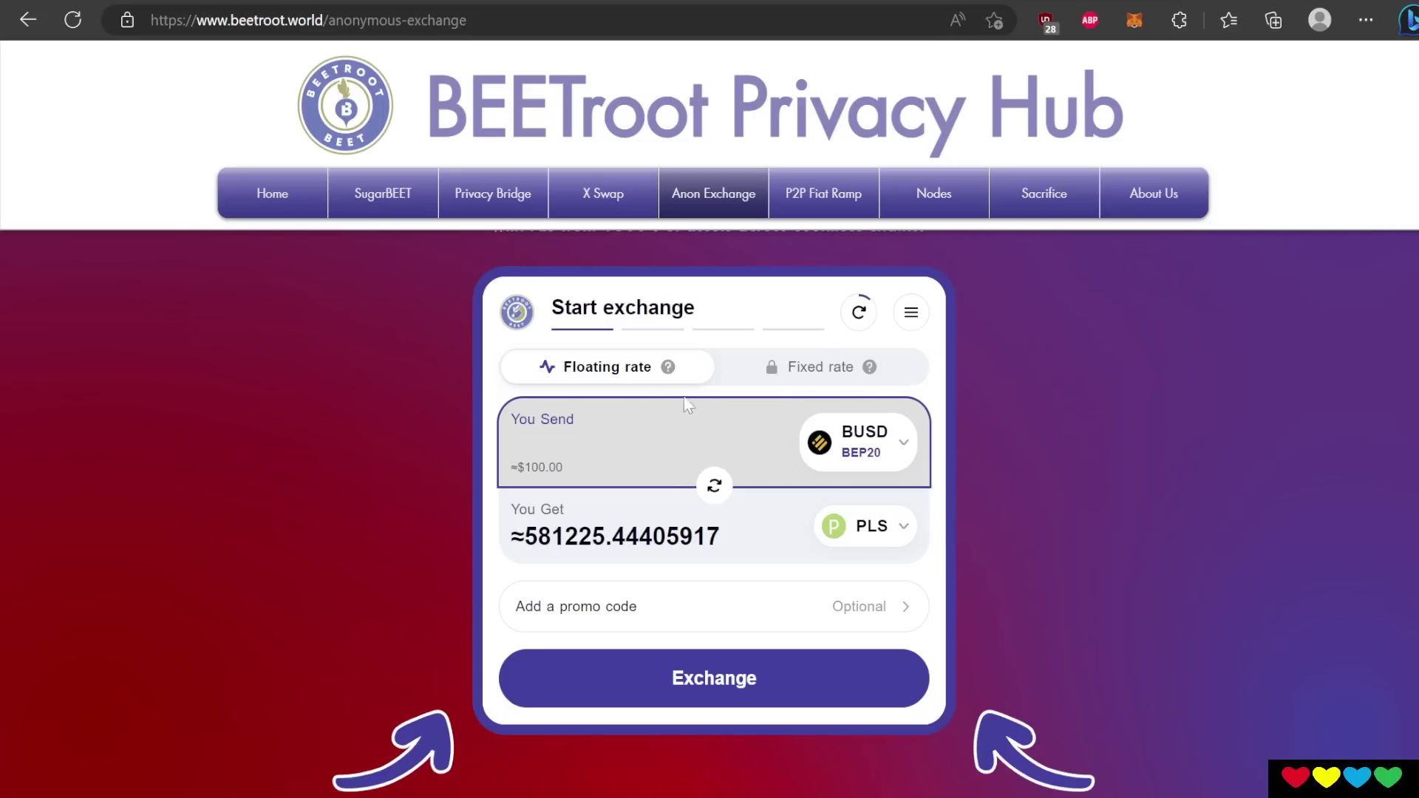
Step: Search the send-token list for 'ETH' and pick Ethereum ETH
click(885, 450)
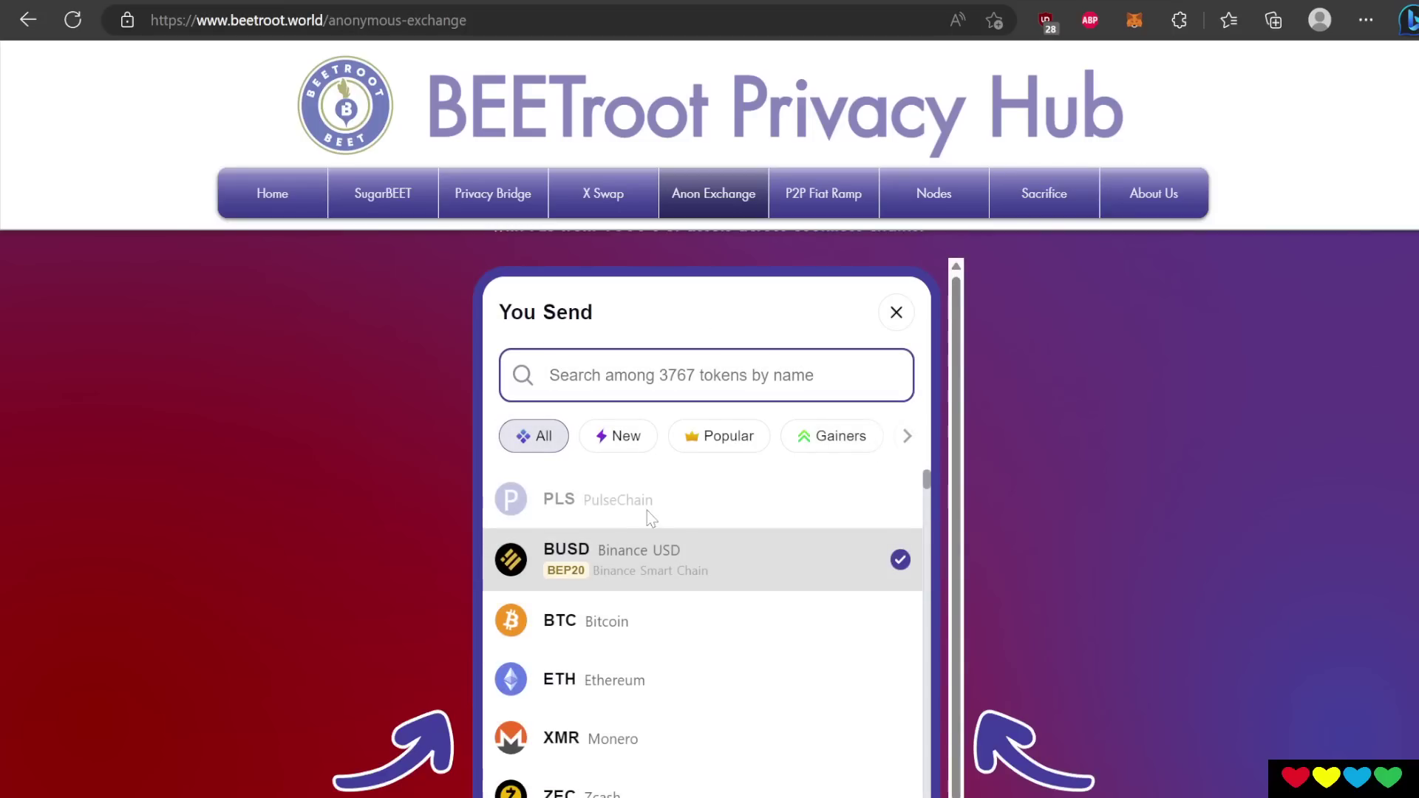
scroll(644, 561, down, 2)
scroll(632, 588, down, 2)
scroll(632, 588, up, 2)
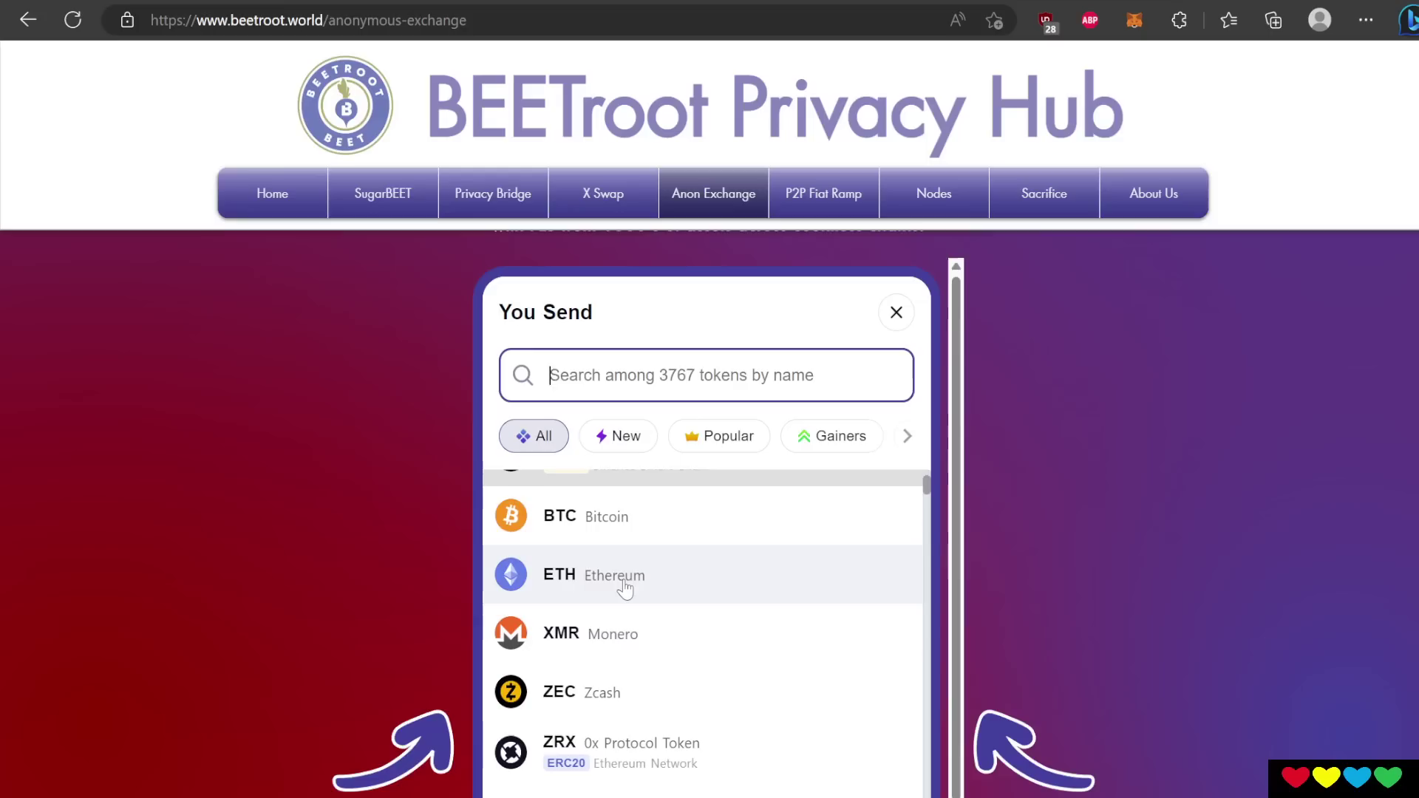
scroll(631, 592, down, 5)
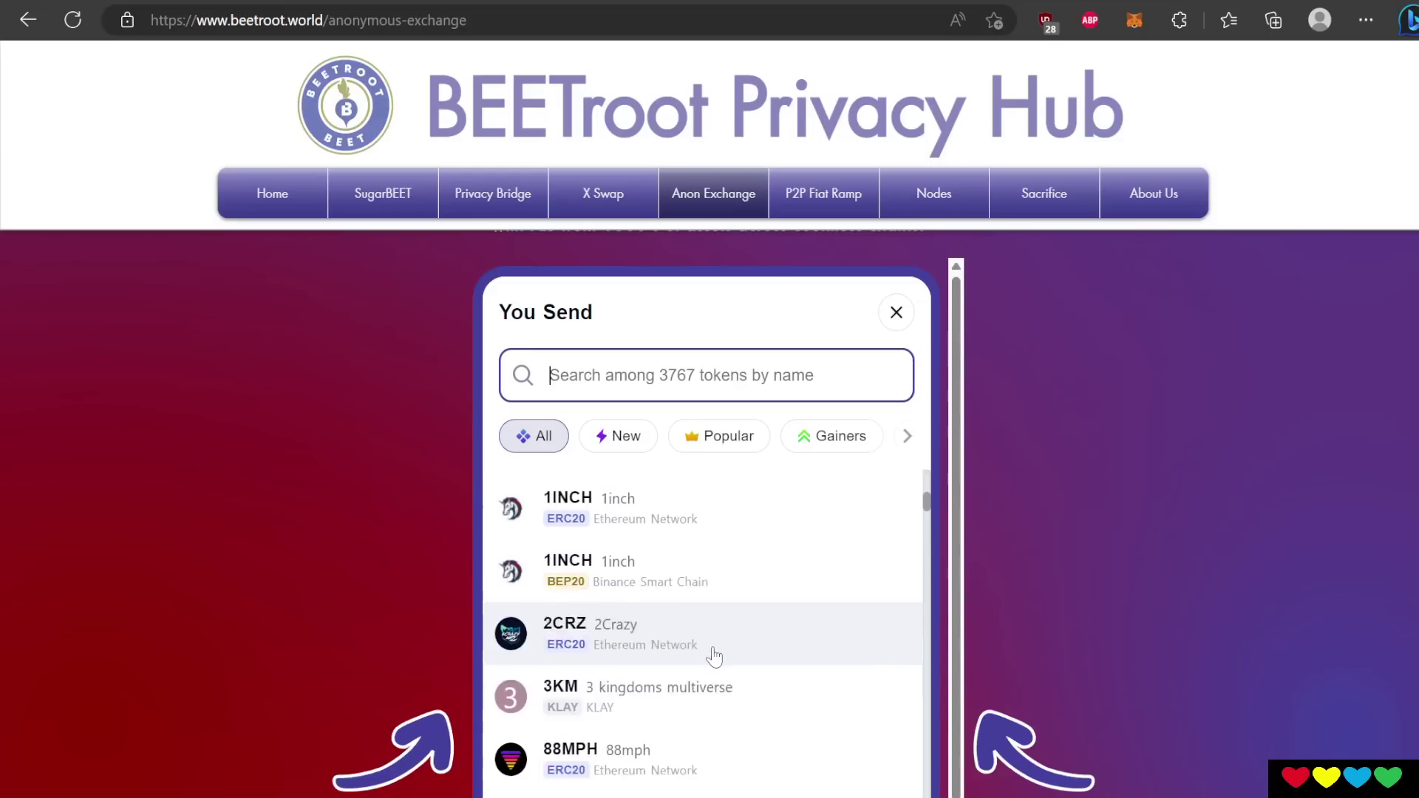
scroll(636, 584, down, 2)
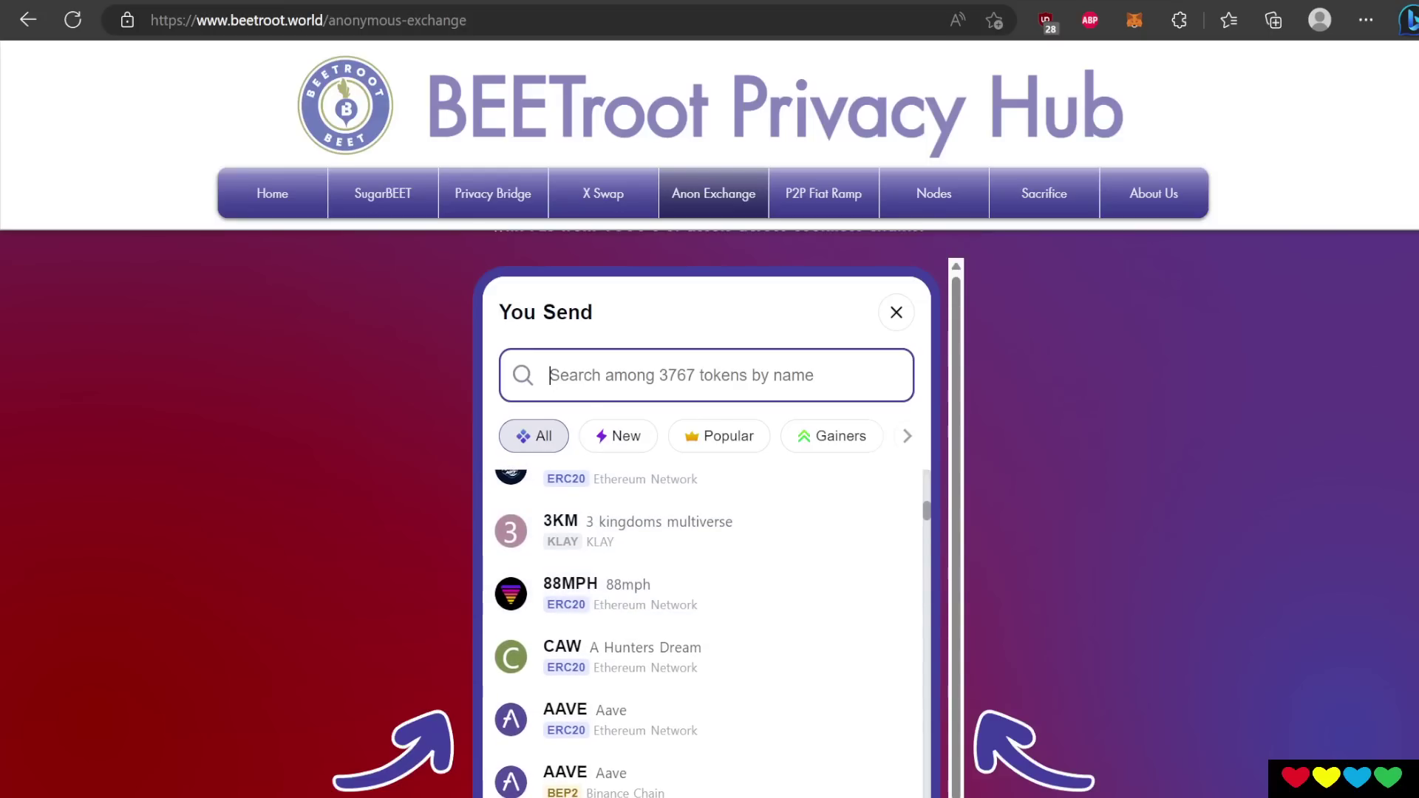
text(ETH)
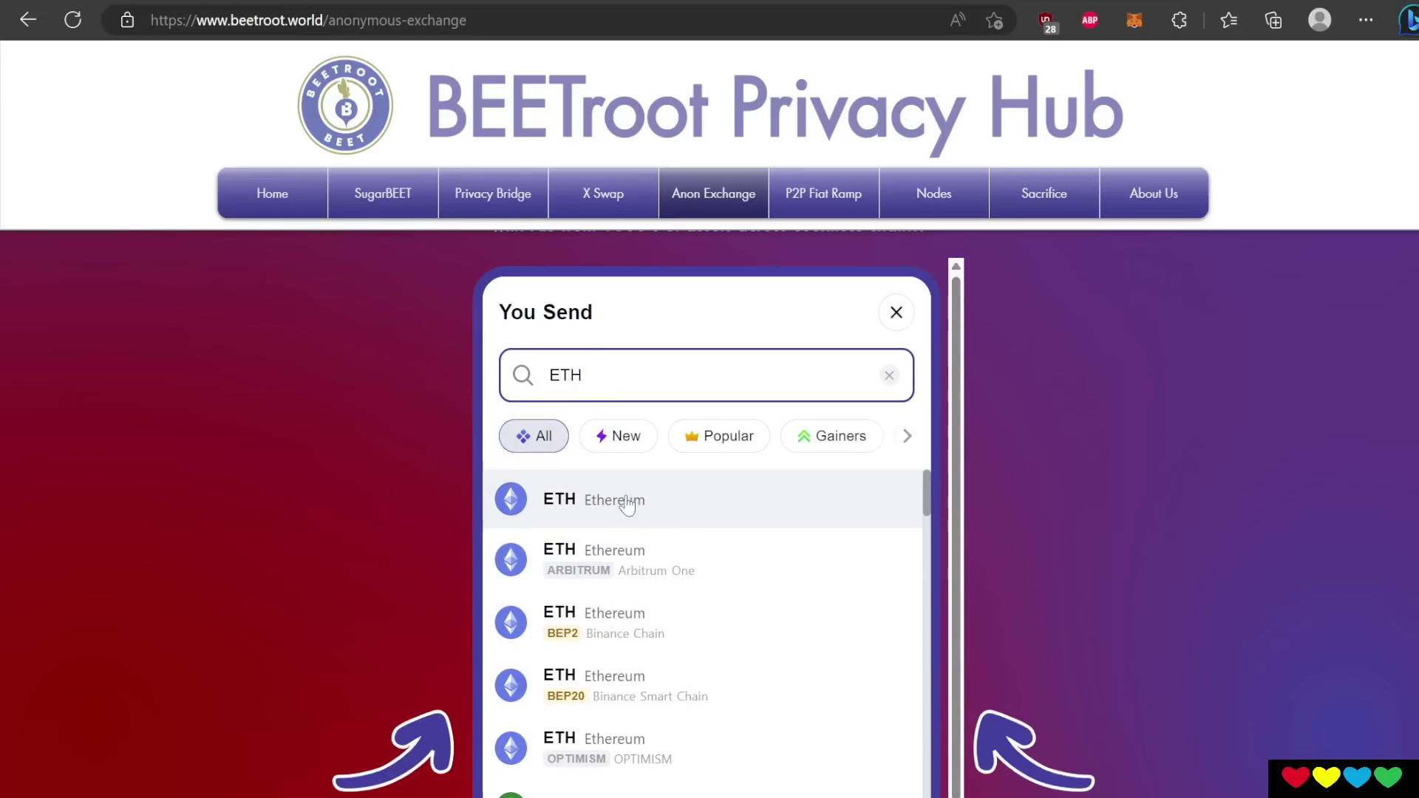
scroll(646, 606, down, 3)
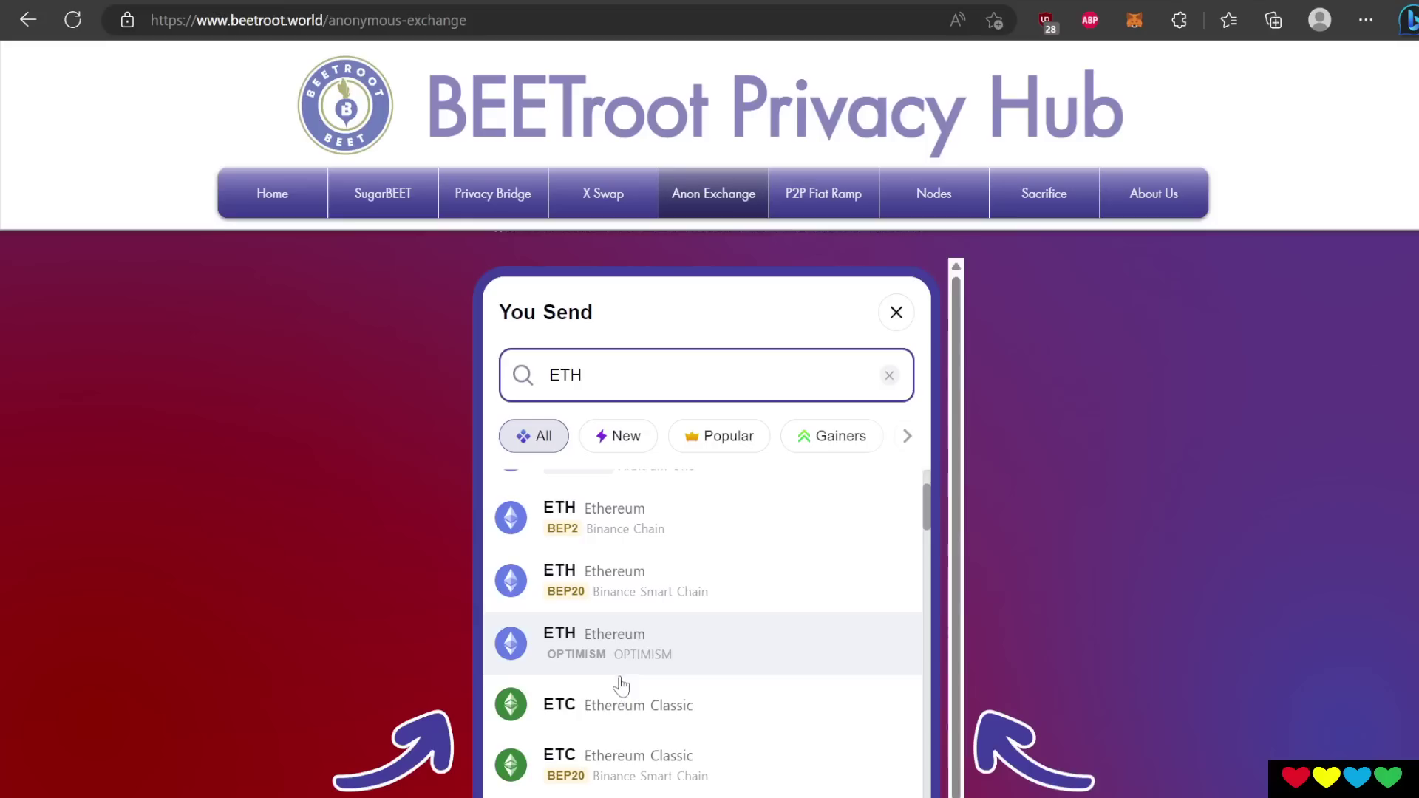
scroll(650, 682, up, 3)
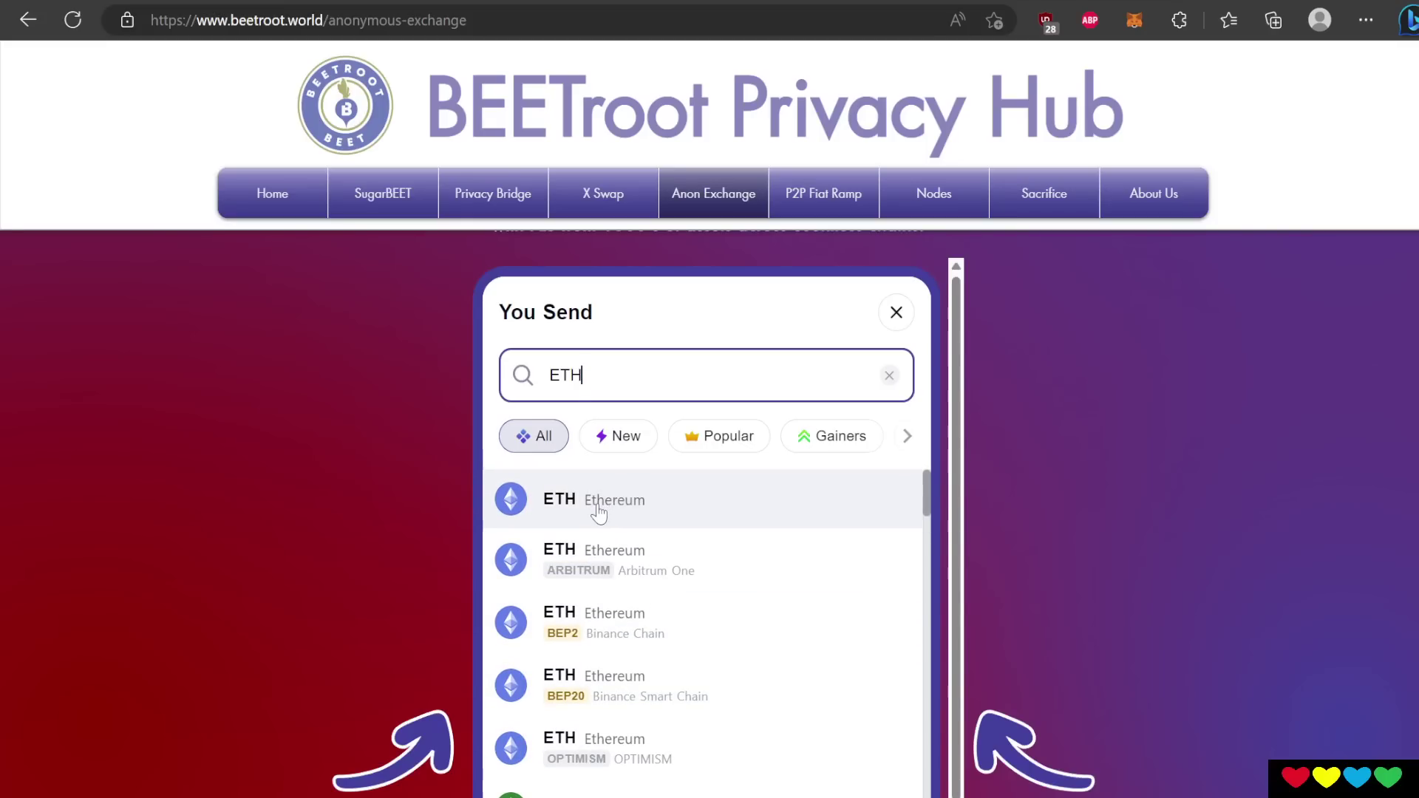
click(645, 510)
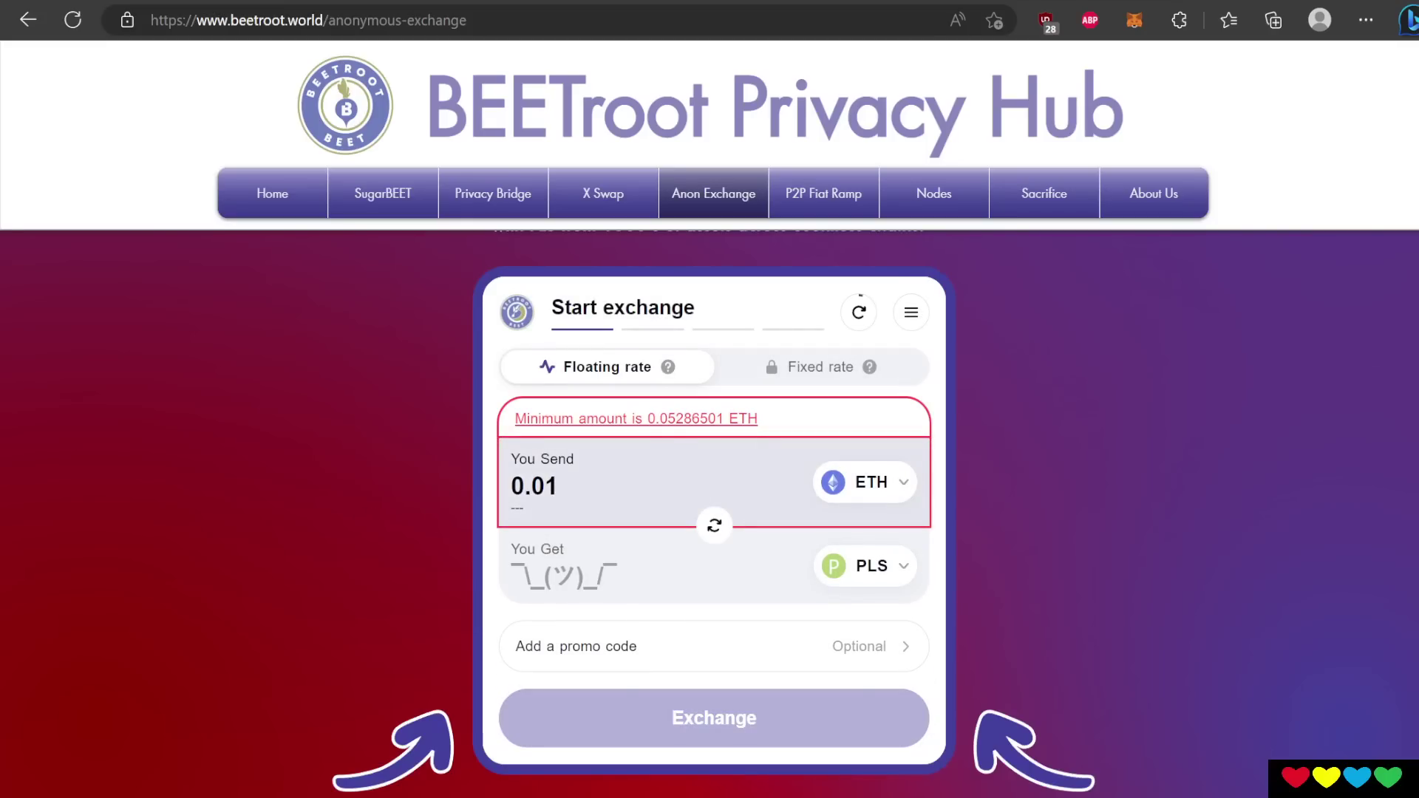
Step: Fill in the 0.05286501 ETH minimum and start the exchange for about 581187.41512146 PLS
click(685, 419)
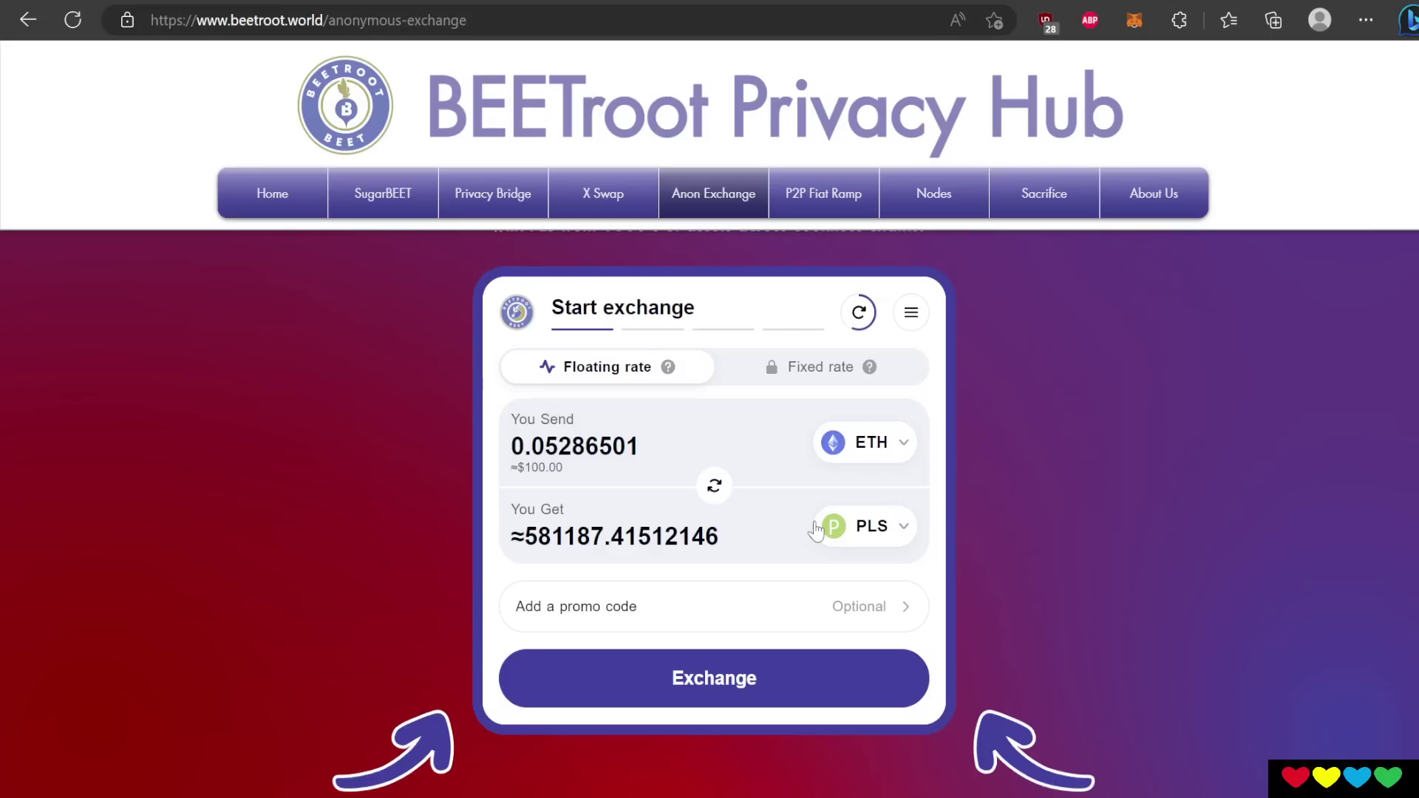
click(695, 680)
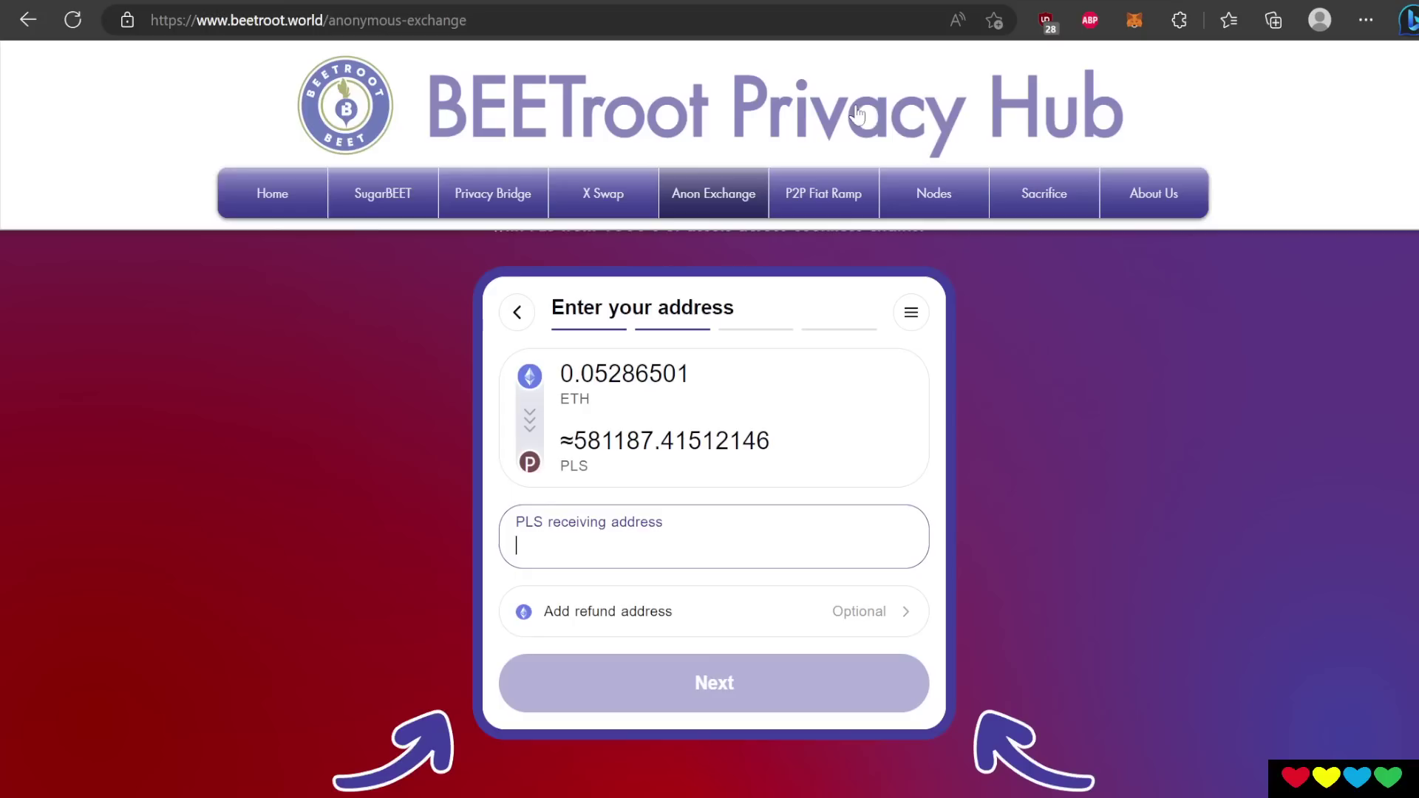
Step: Copy the MetaMask account address and paste it as the PLS receiving address
click(1131, 21)
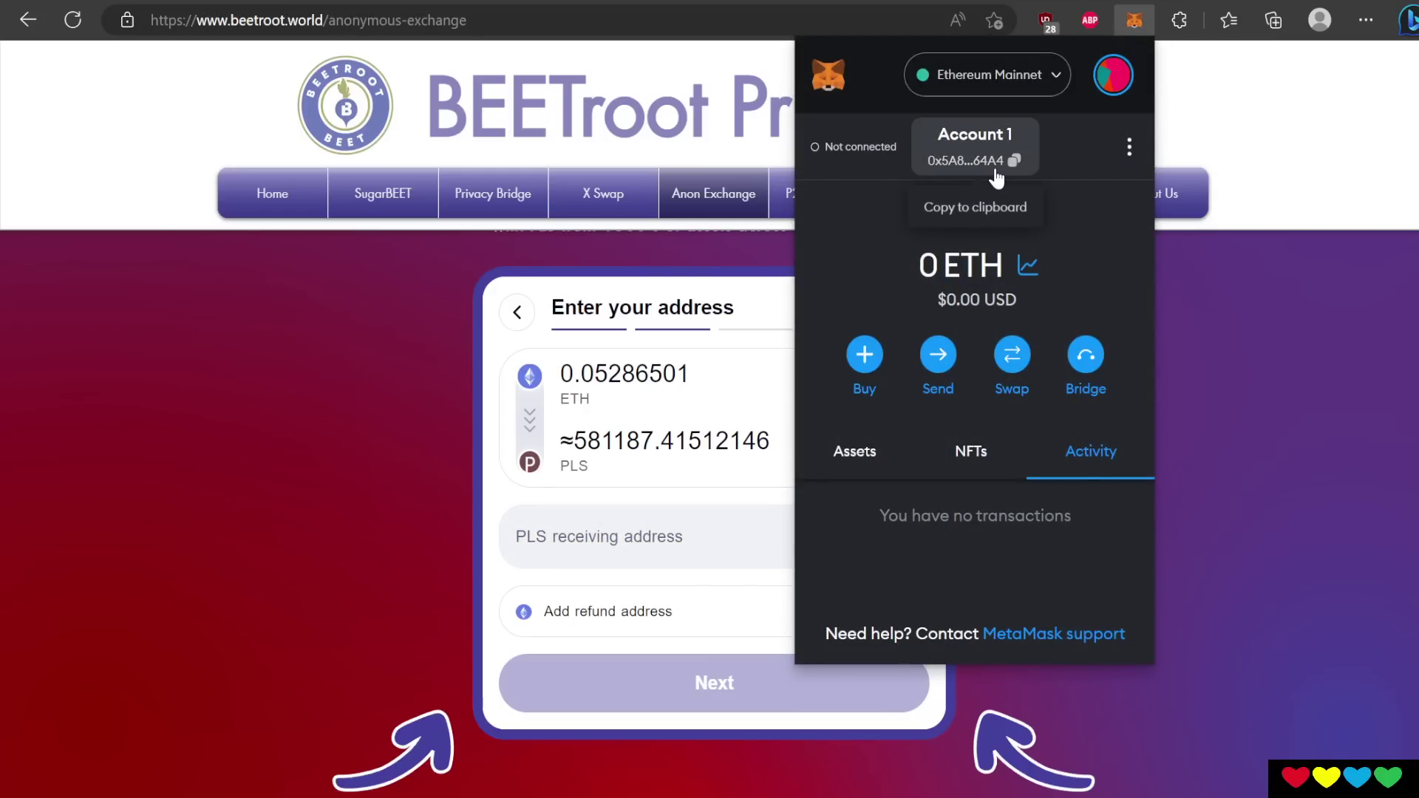
click(996, 176)
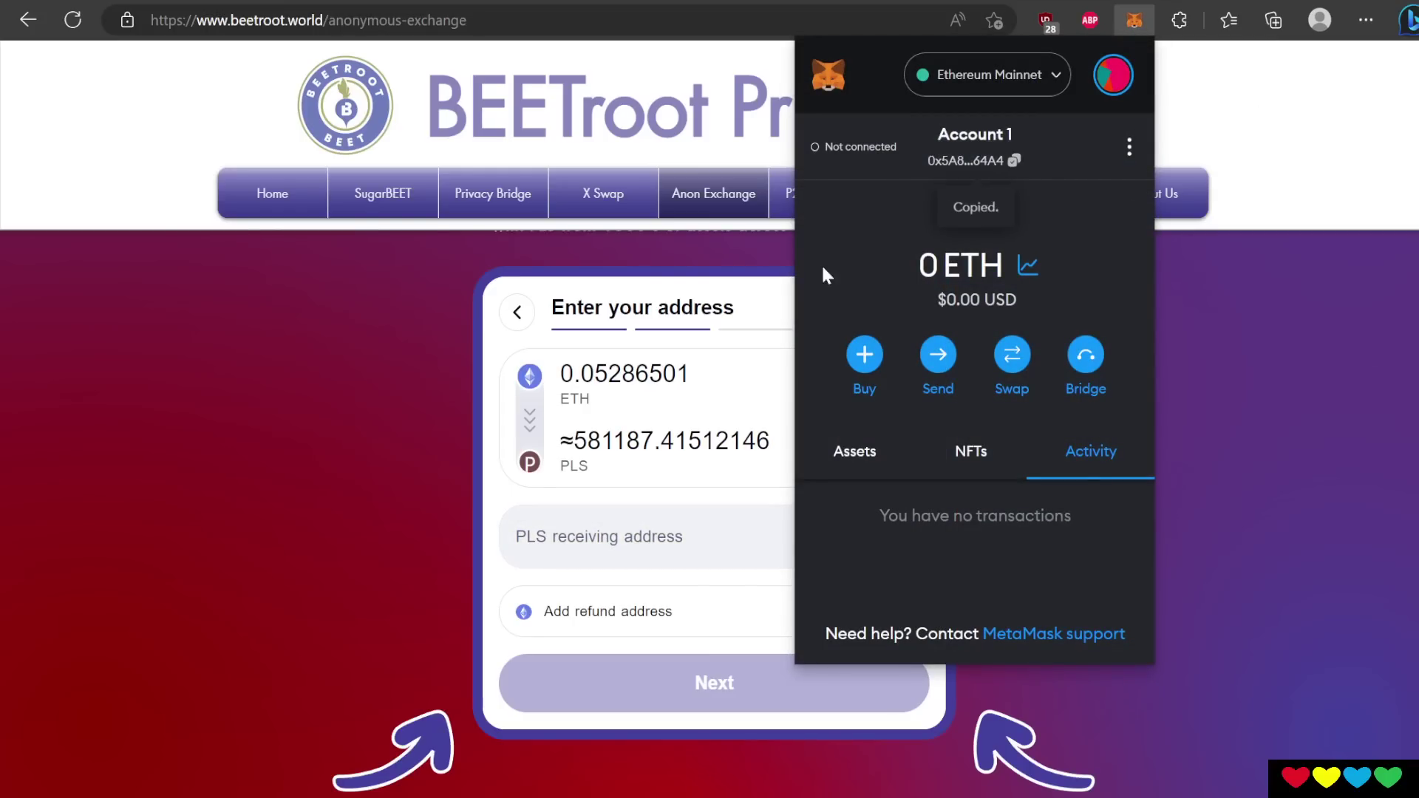
click(433, 491)
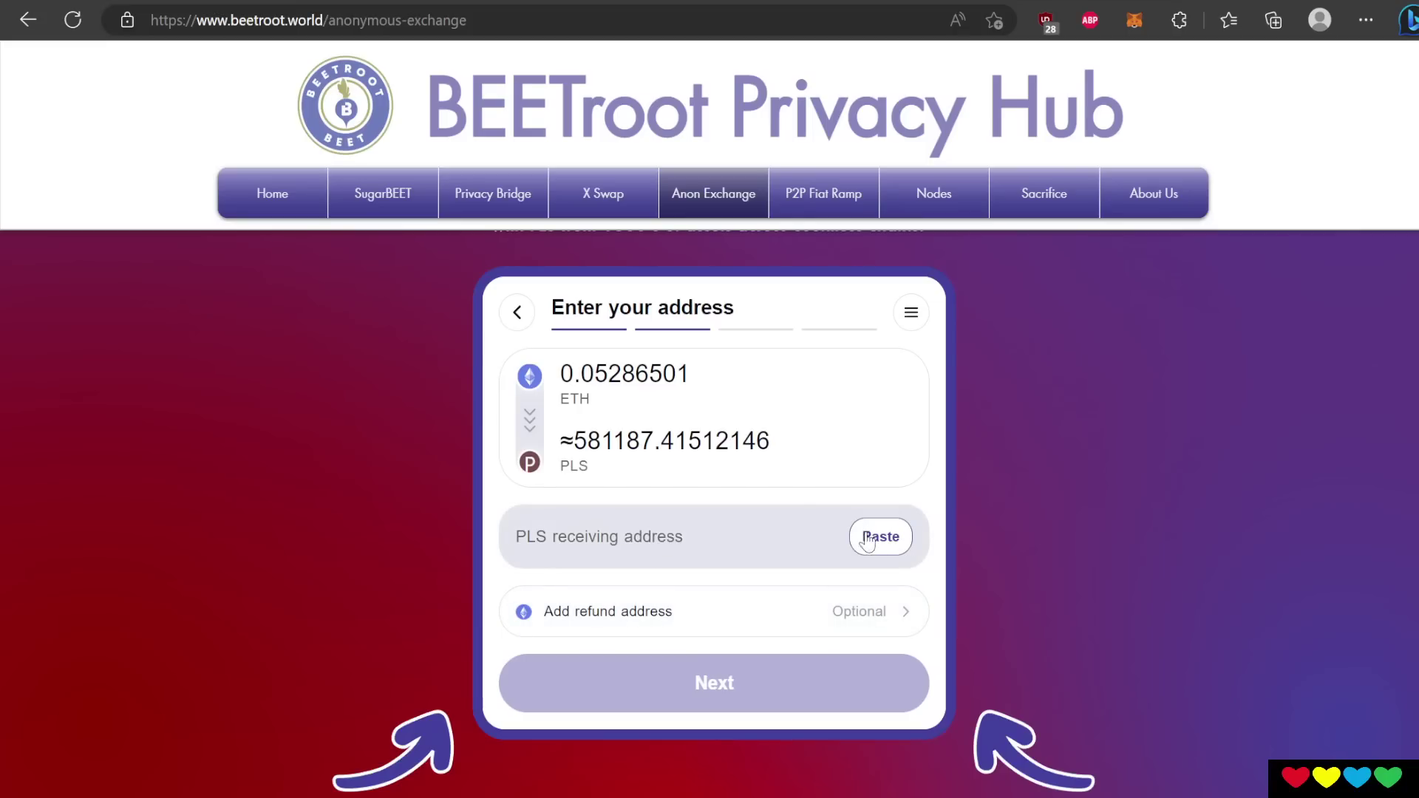
click(872, 542)
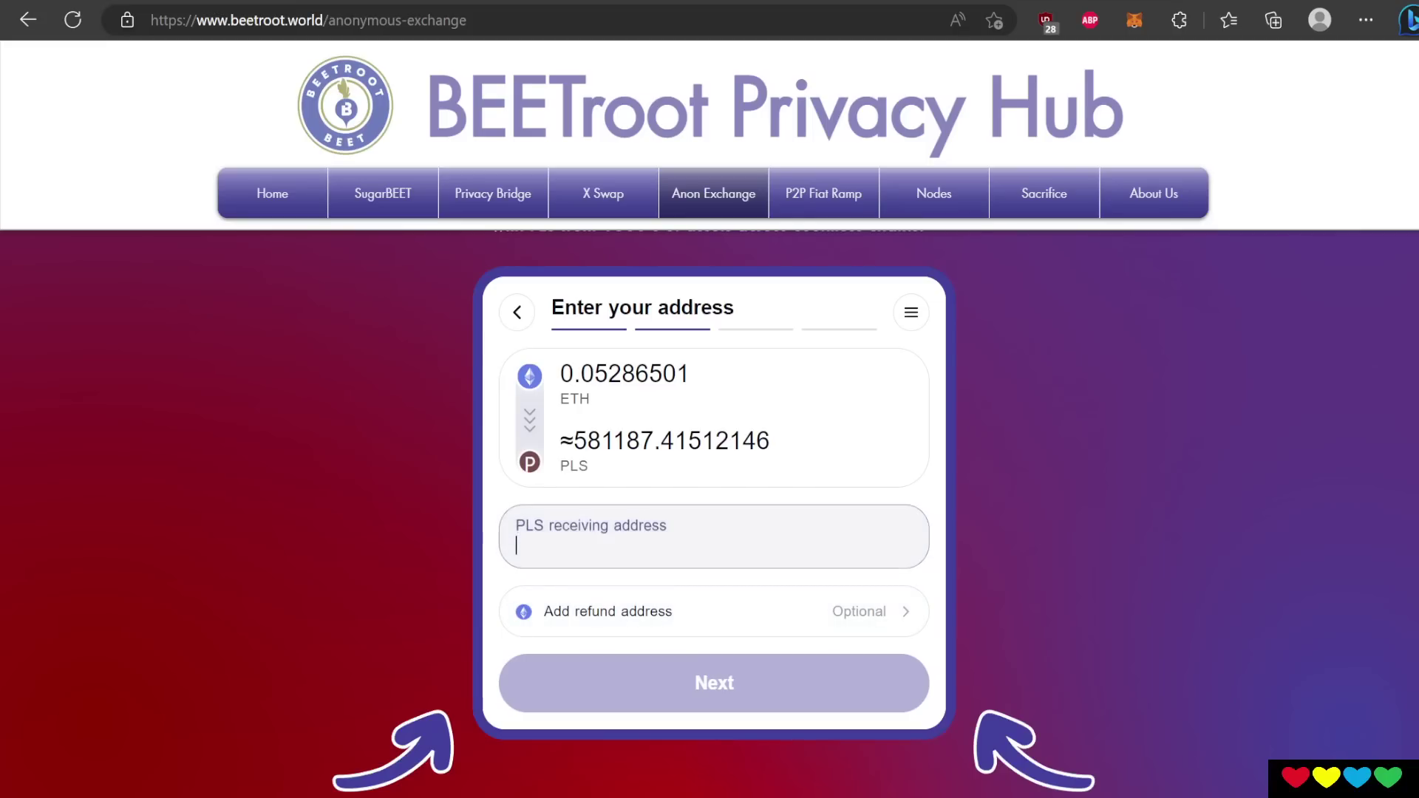
Step: Re-paste the full receiving address and continue to the exchange-details review
double_click(758, 545)
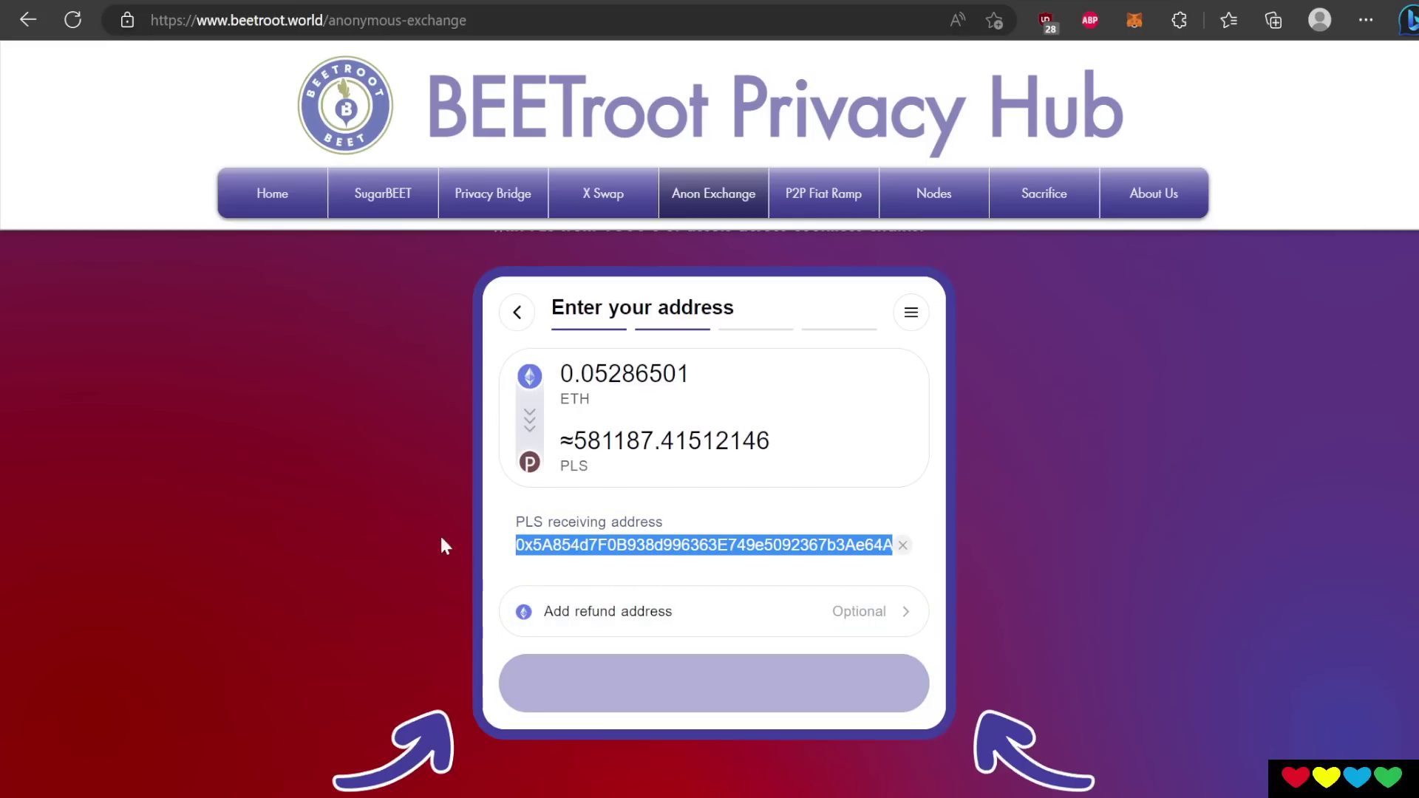
click(439, 533)
drag(620, 545, 483, 451)
key(BackSpace)
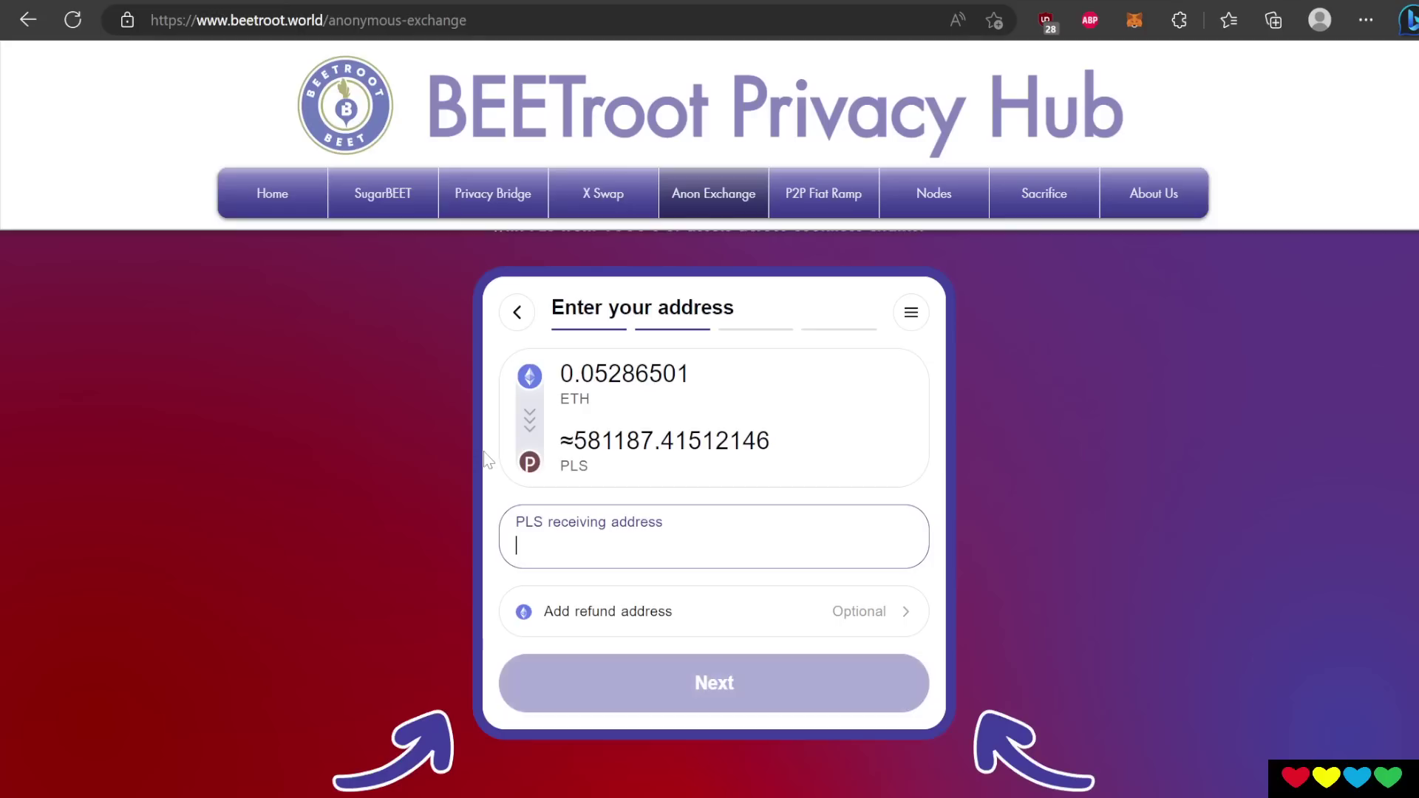
key(ctrl+v)
click(676, 662)
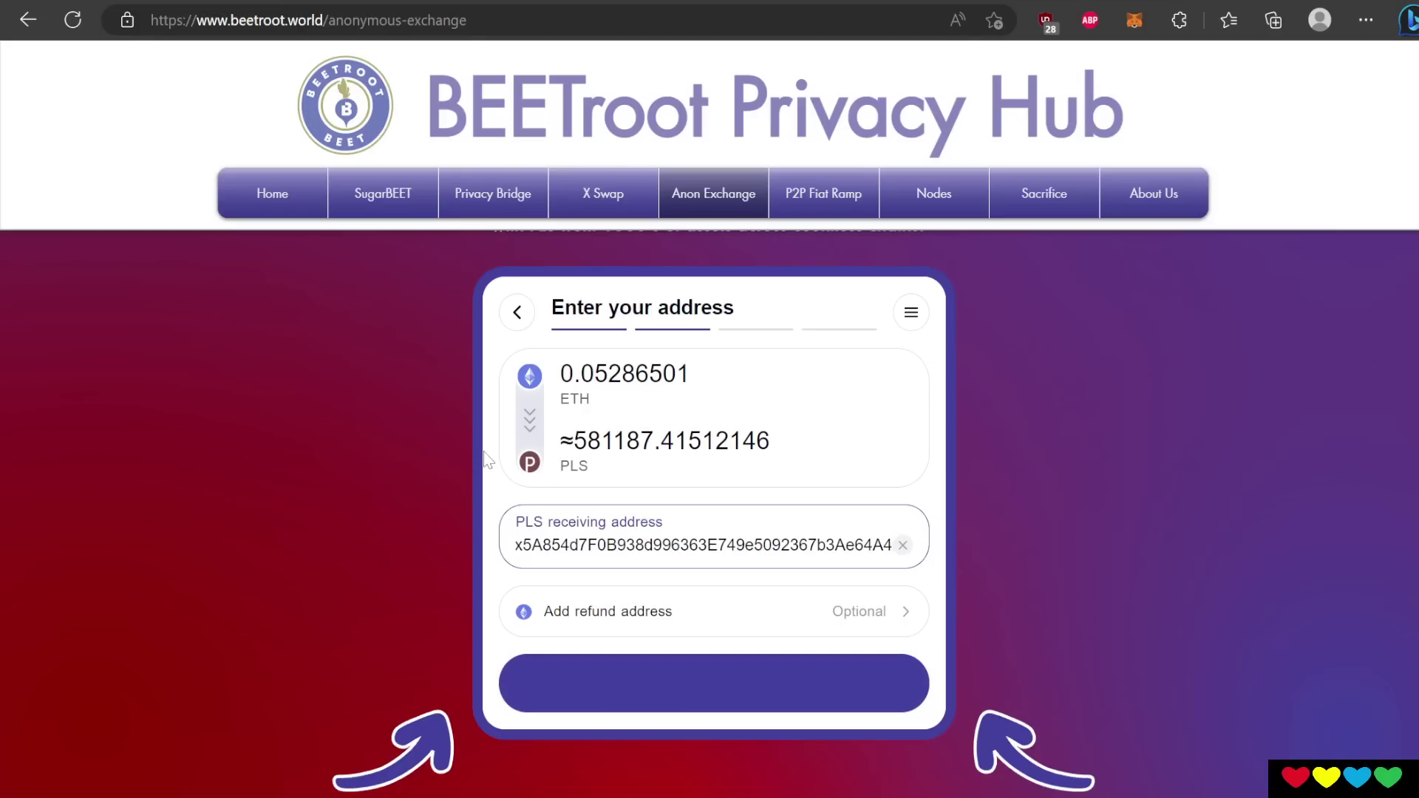
click(682, 673)
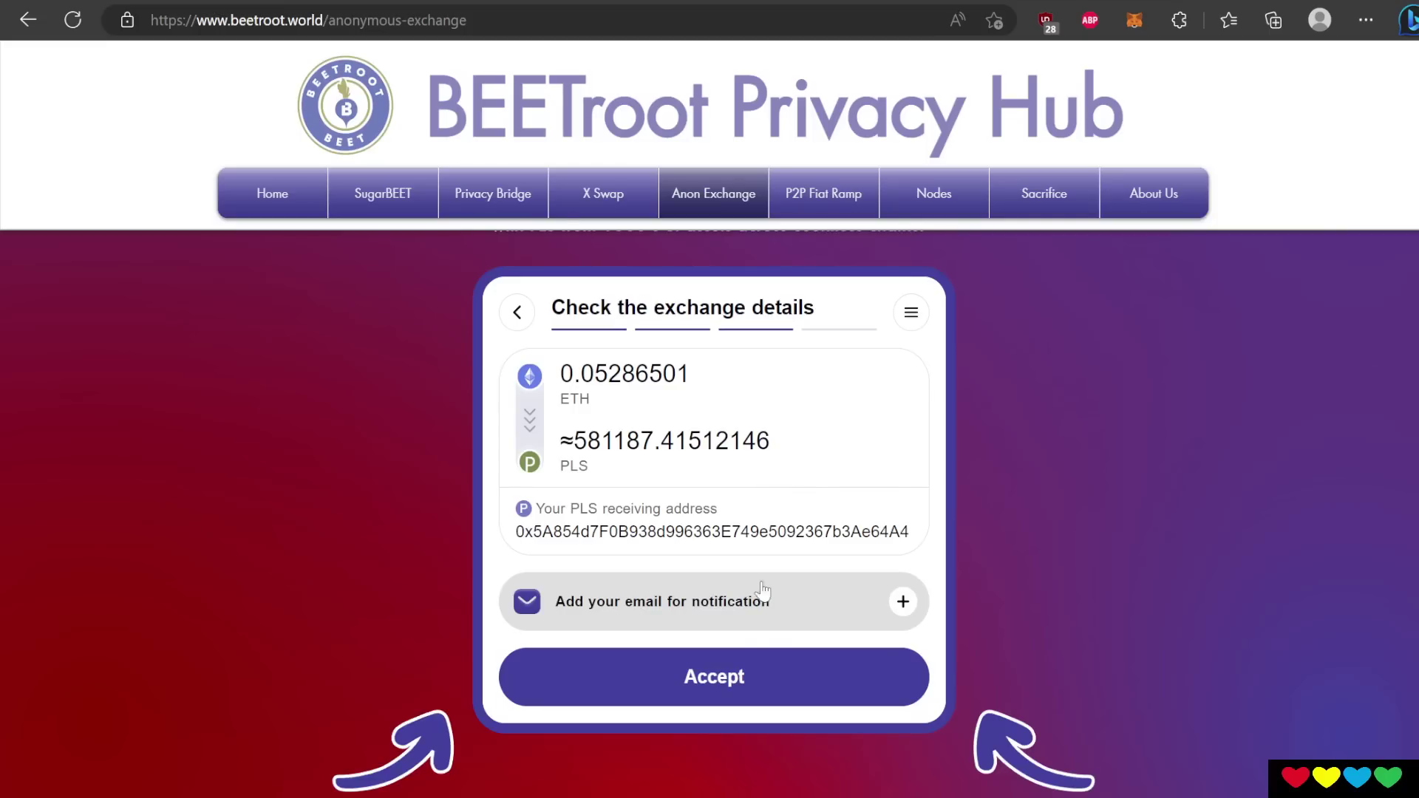
Step: Accept the exchange details to create the 0.05286501 ETH deposit order
click(757, 676)
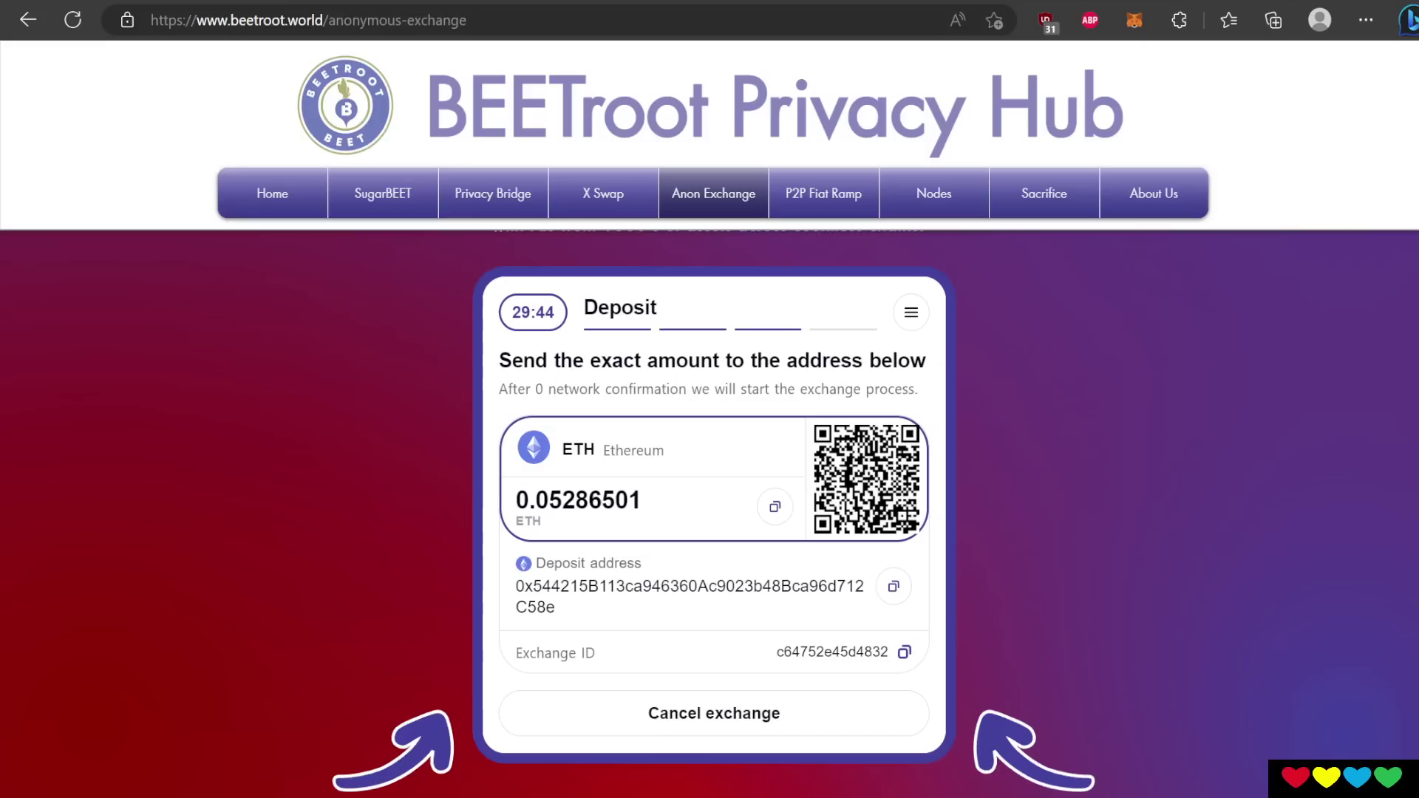
Step: Copy the 0.05286501 ETH deposit amount and the deposit address, and bring up MetaMask
drag(515, 500, 643, 501)
click(774, 507)
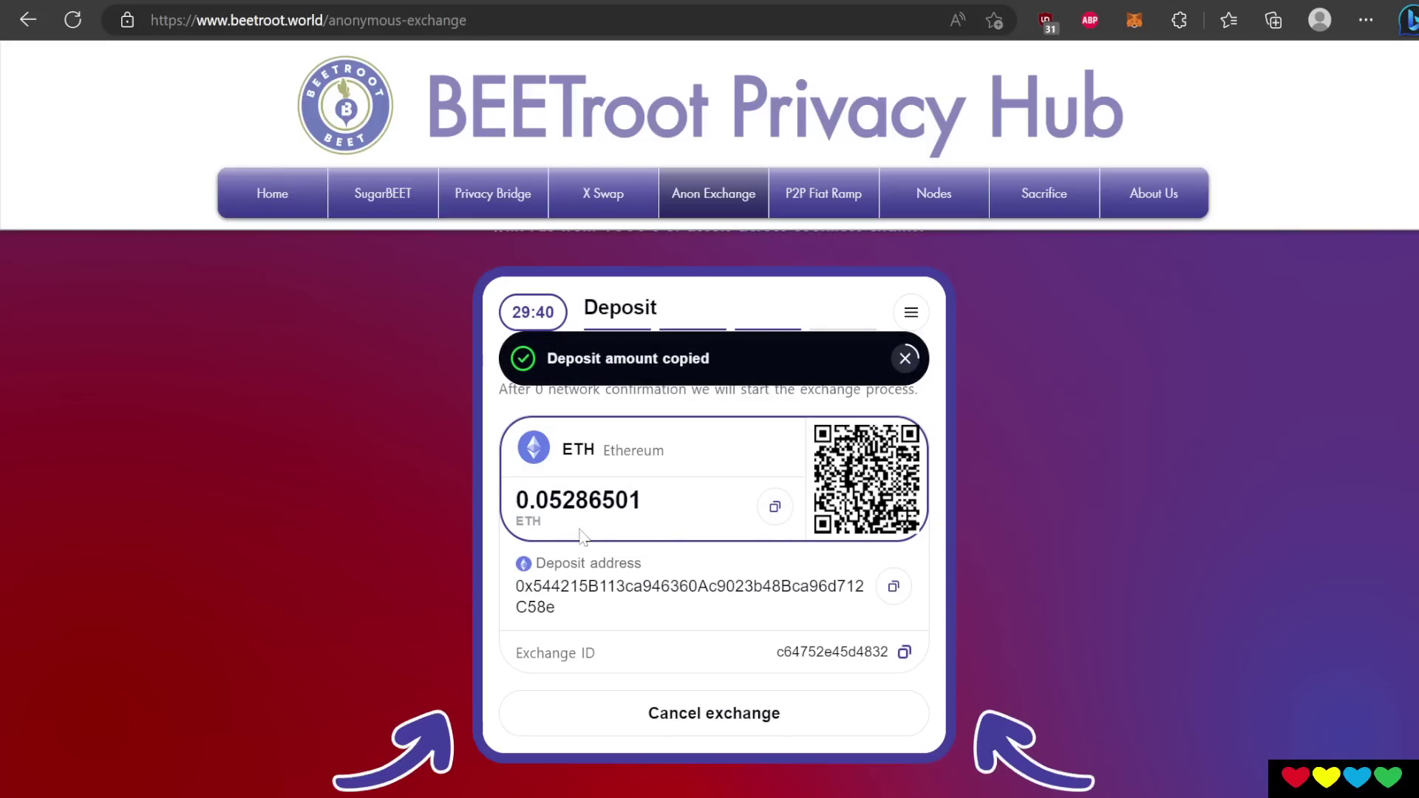
click(893, 587)
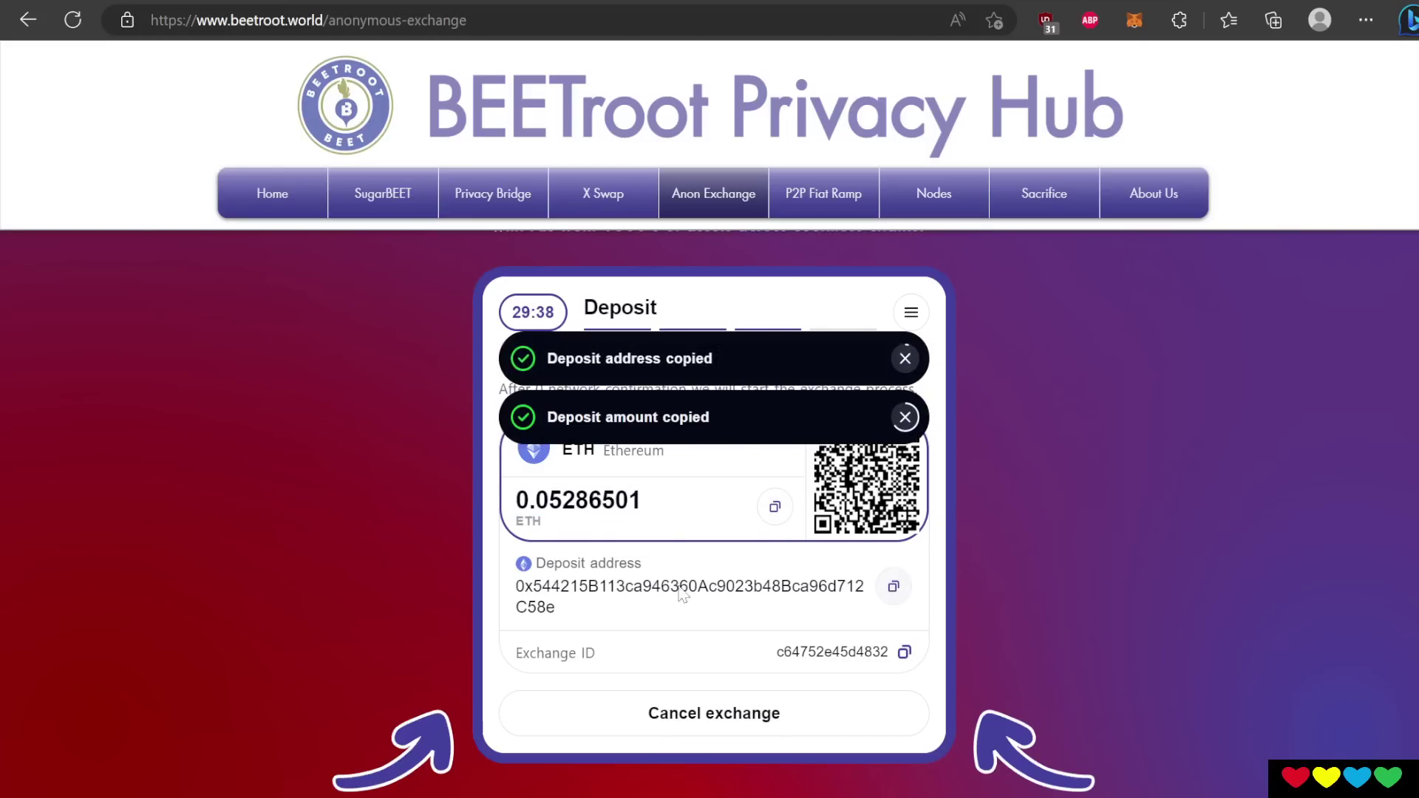
double_click(519, 592)
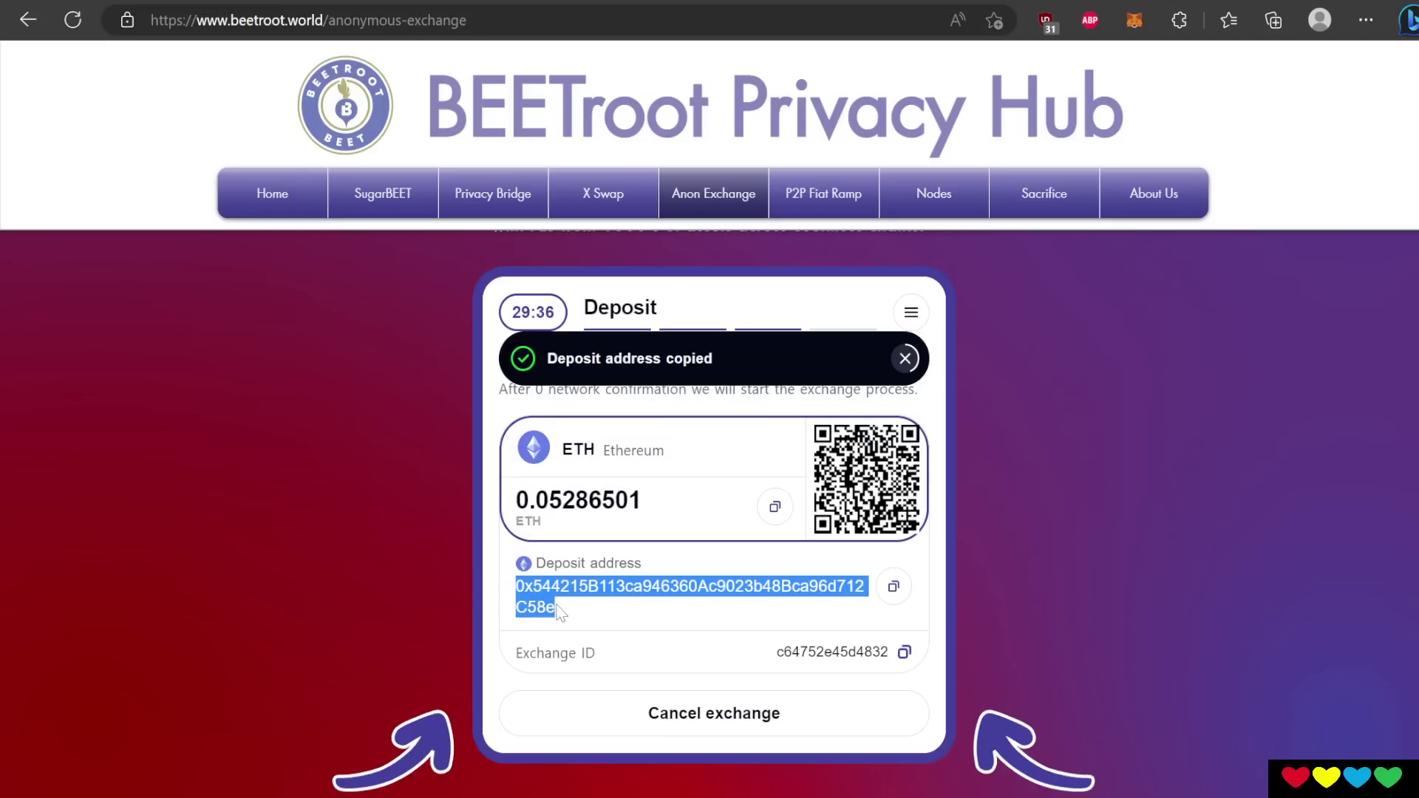
click(548, 607)
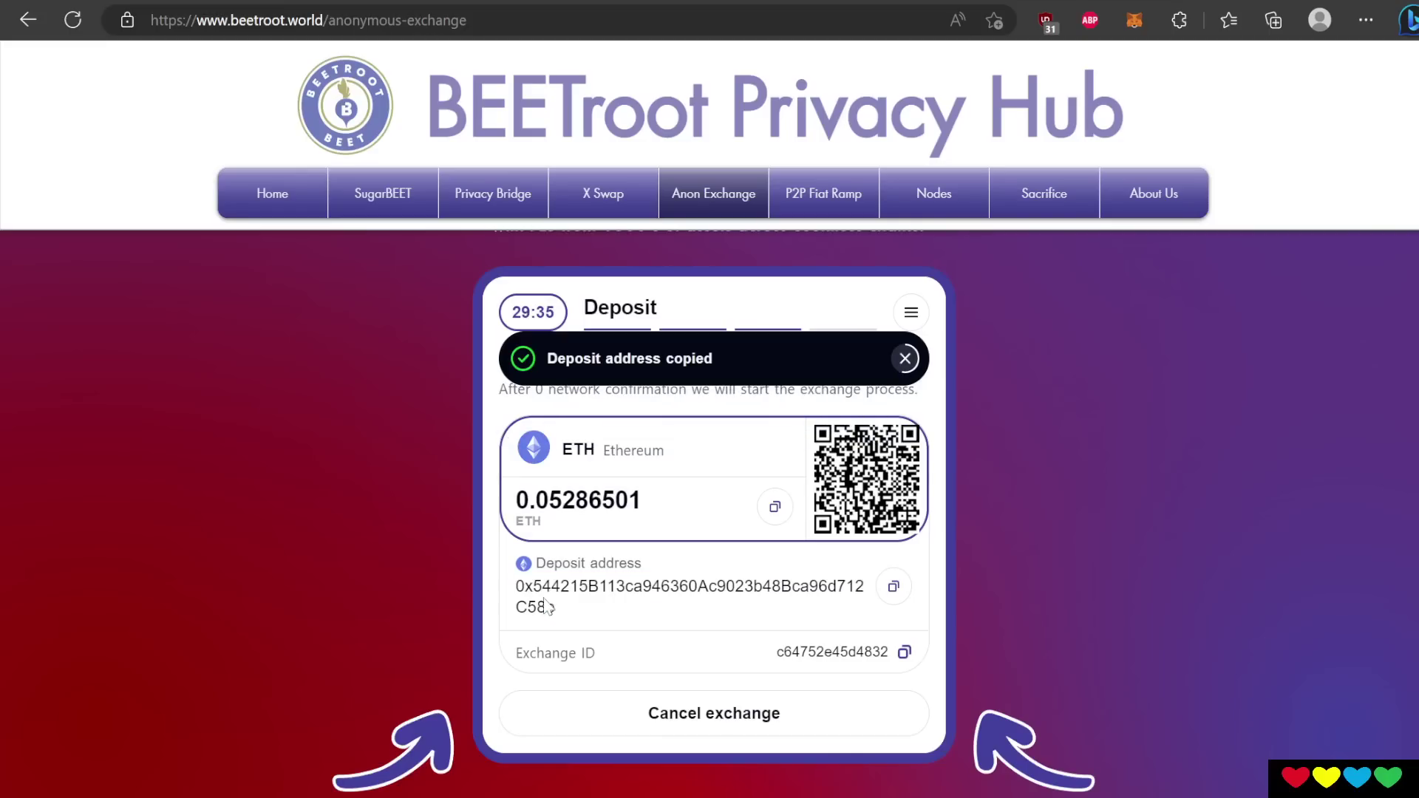
click(879, 591)
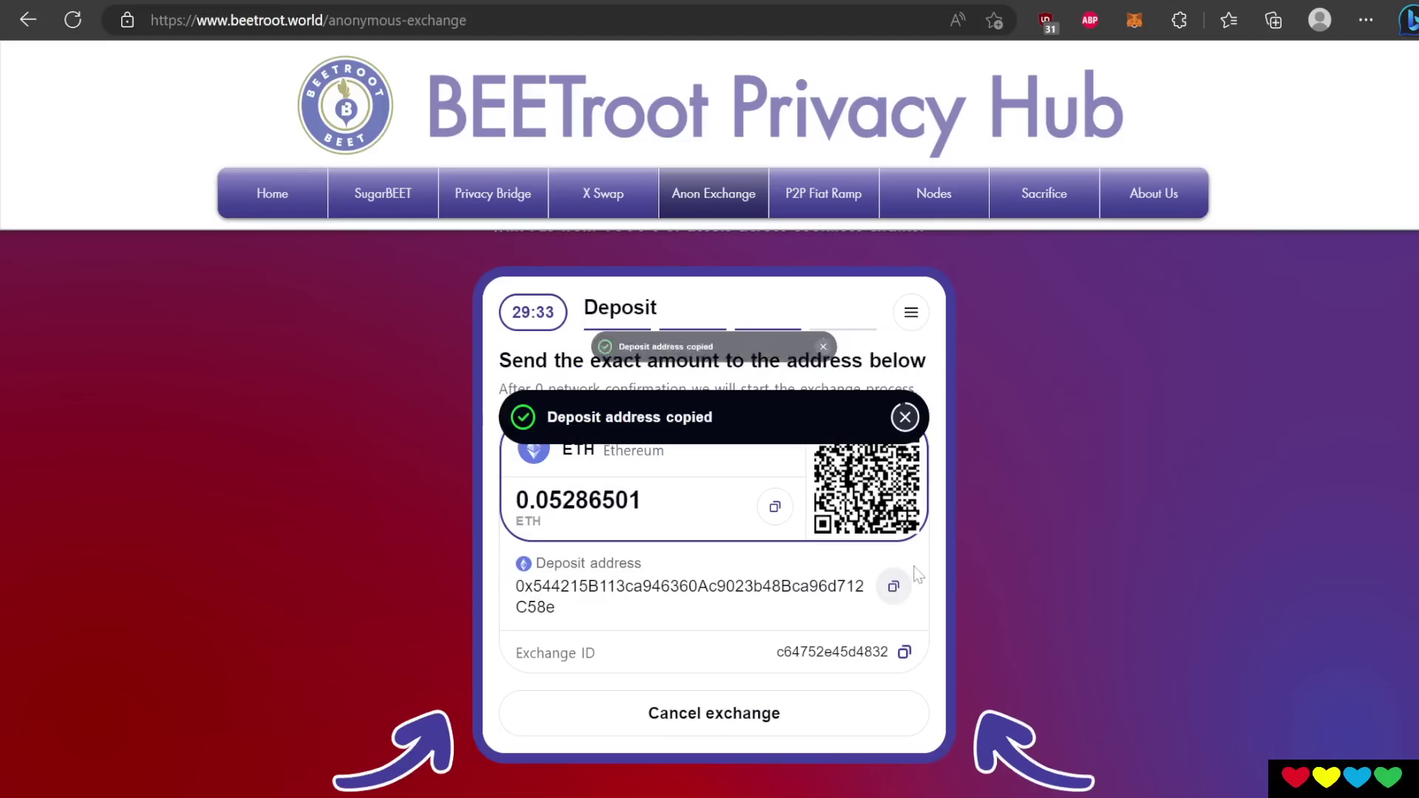
click(1131, 30)
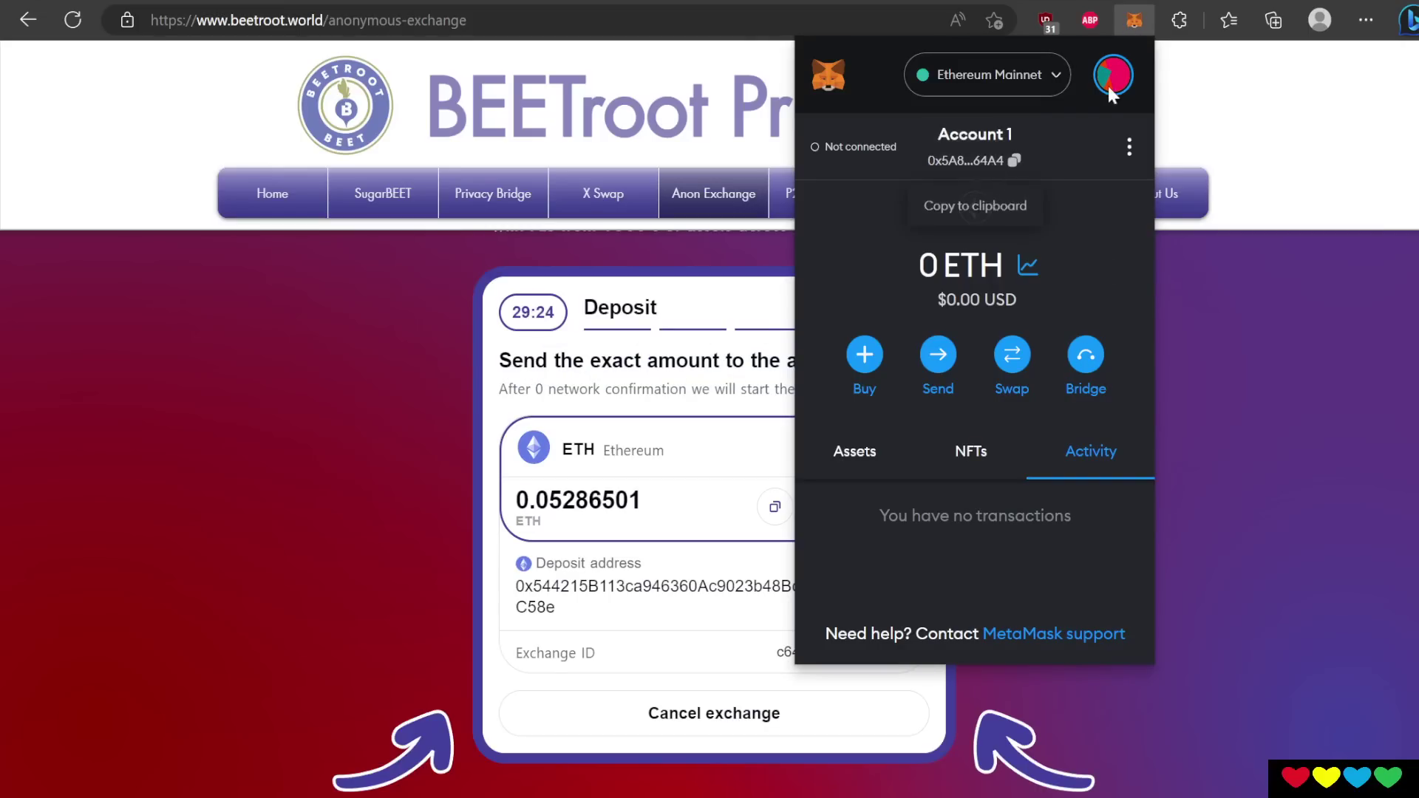
Step: Draft a MetaMask send of 0.05286501 ETH to the deposit address, review gas, then abandon it
click(938, 356)
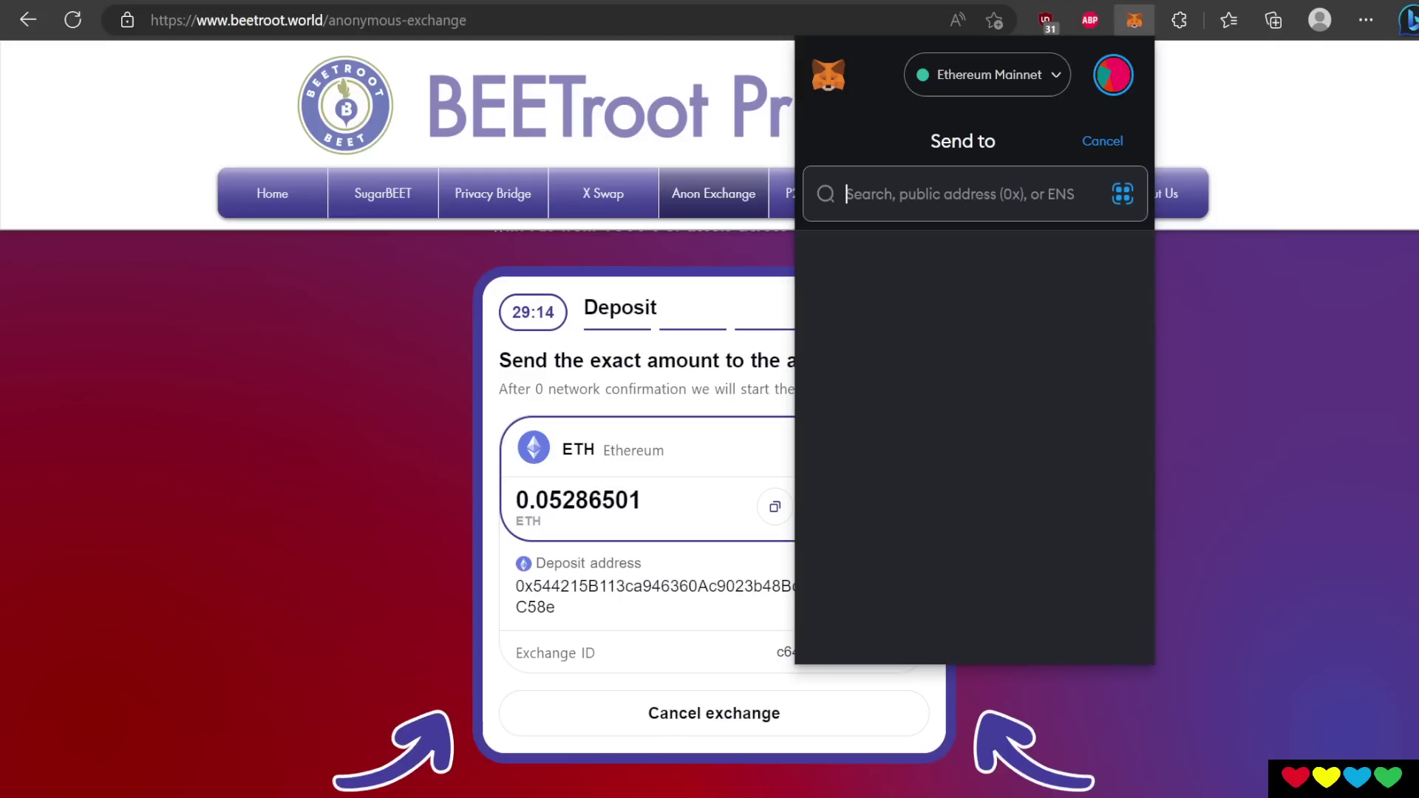
key(ctrl+v)
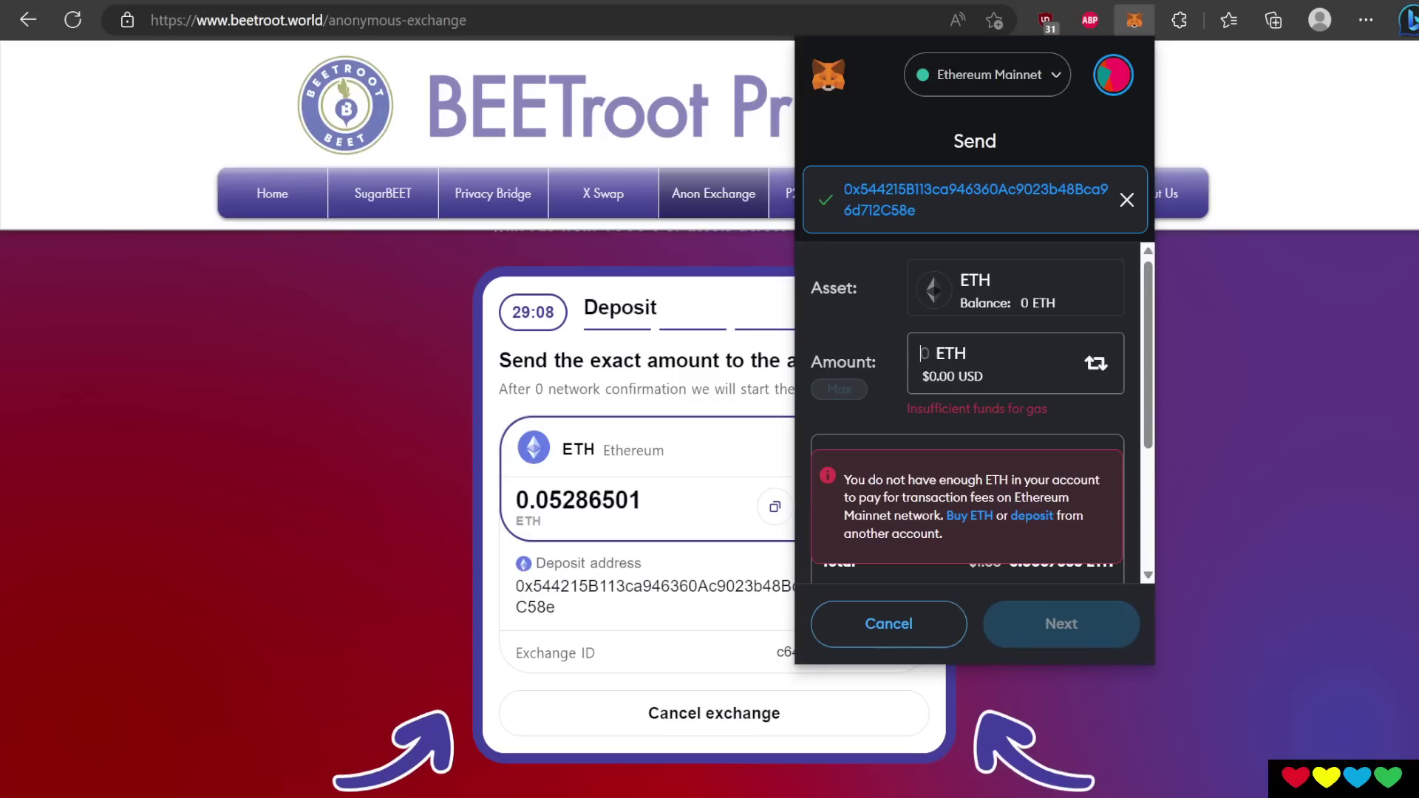
text(0.05286501)
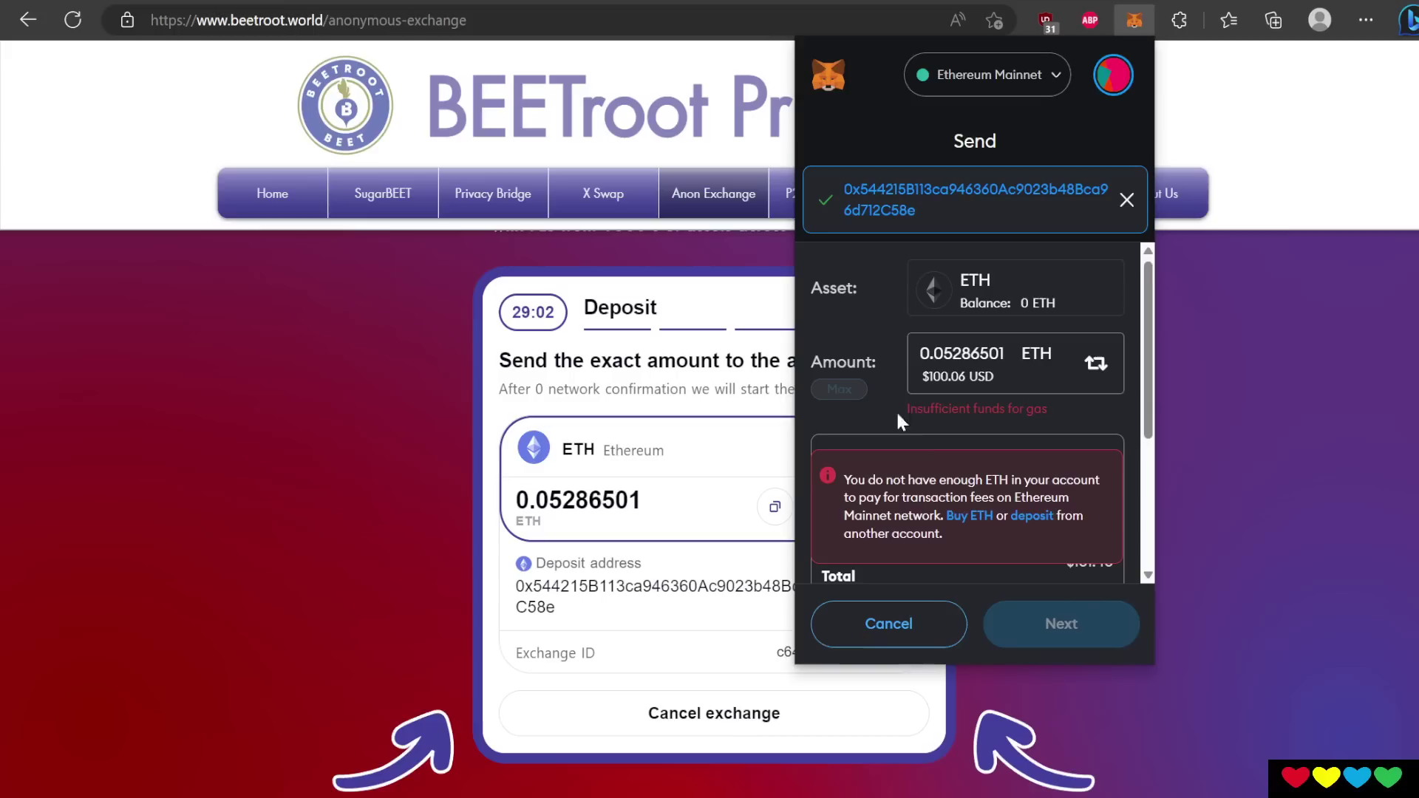
scroll(1151, 388, down, 5)
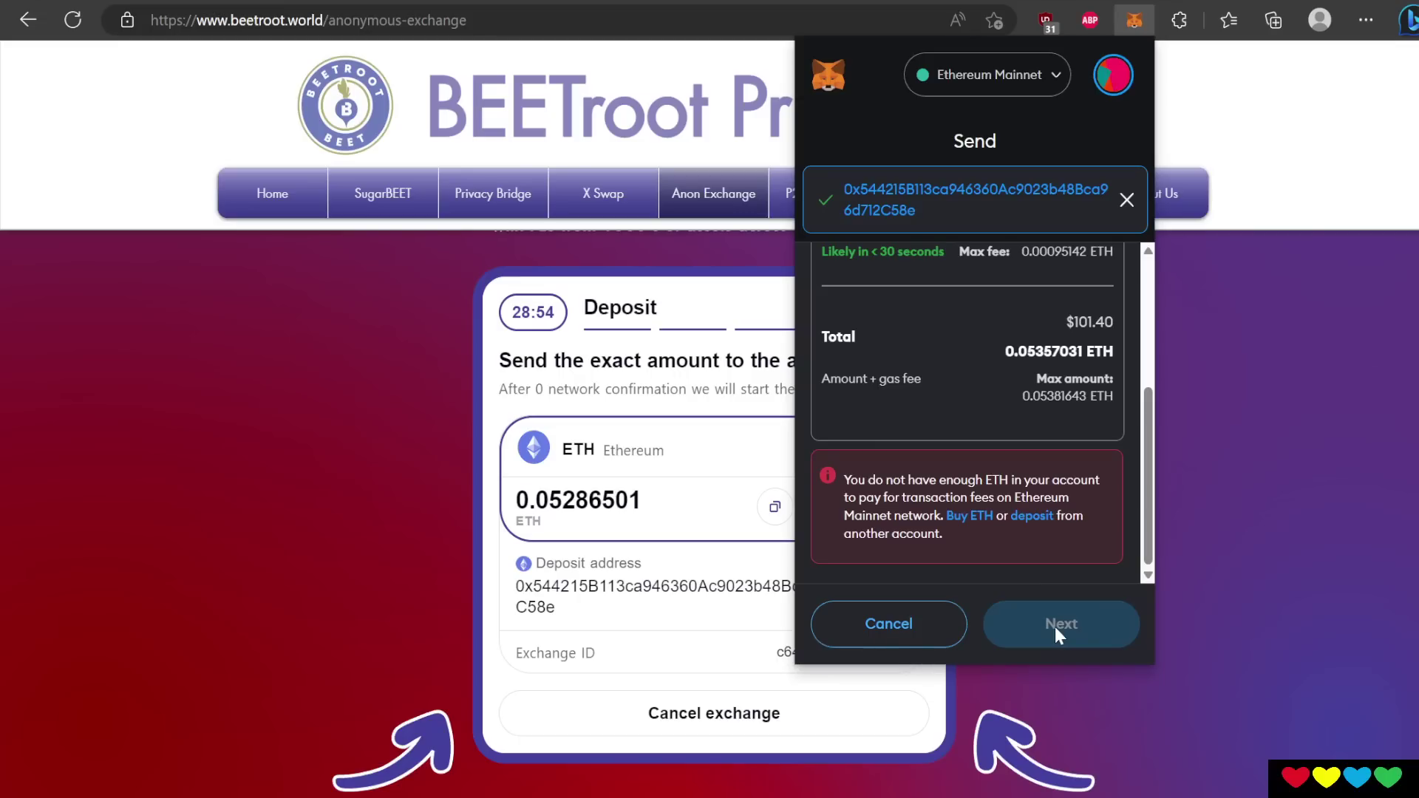
click(1220, 98)
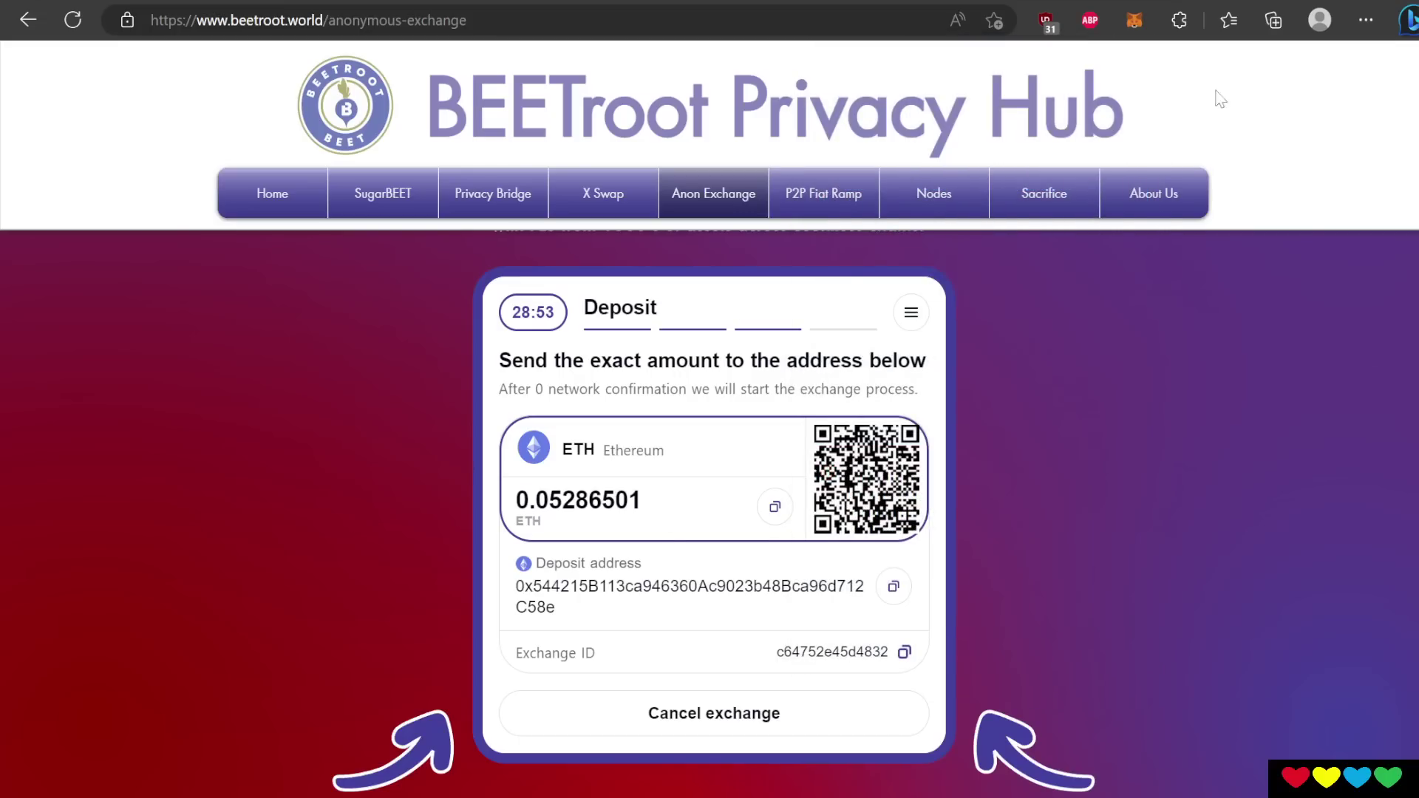
Step: Check MetaMask's network list and close the wallet
click(1134, 30)
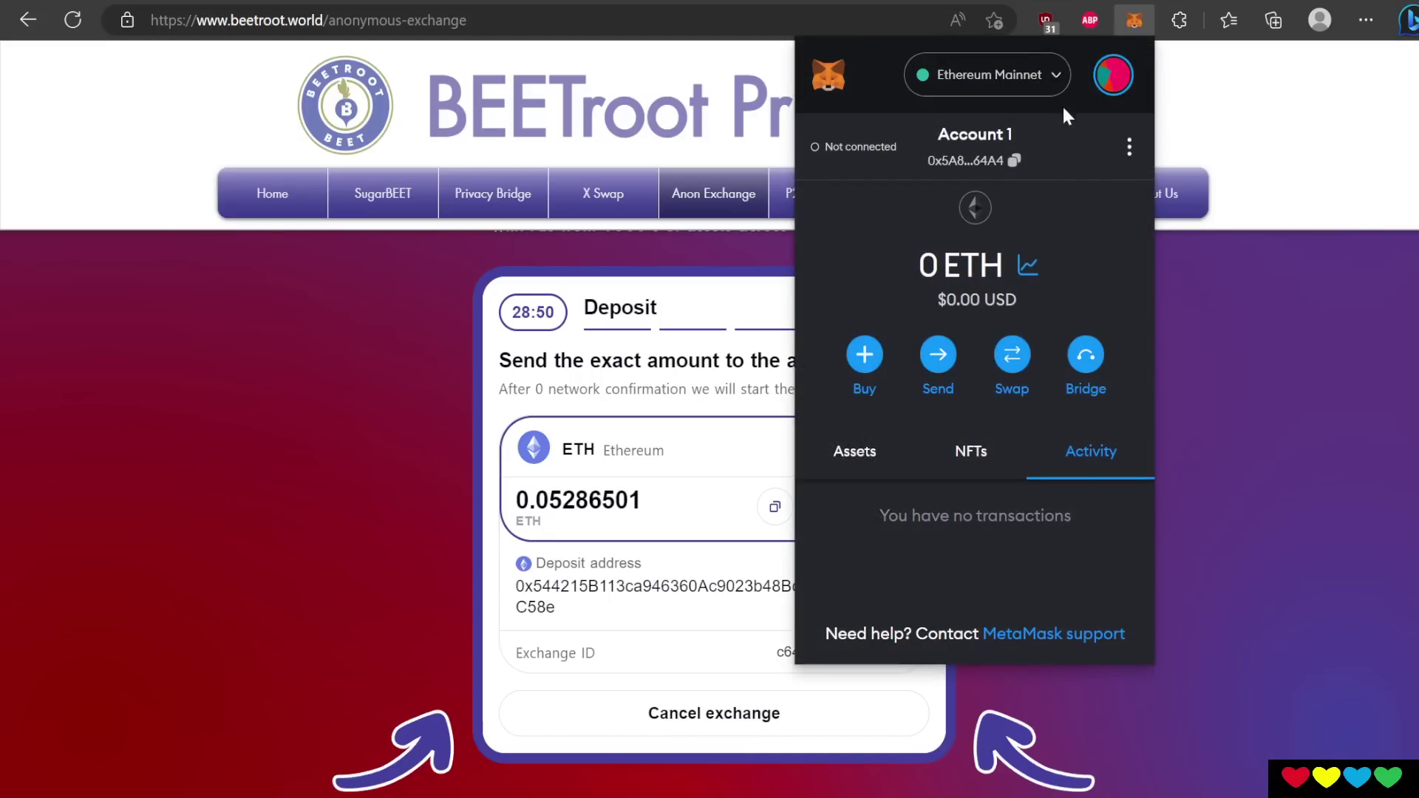
click(1051, 80)
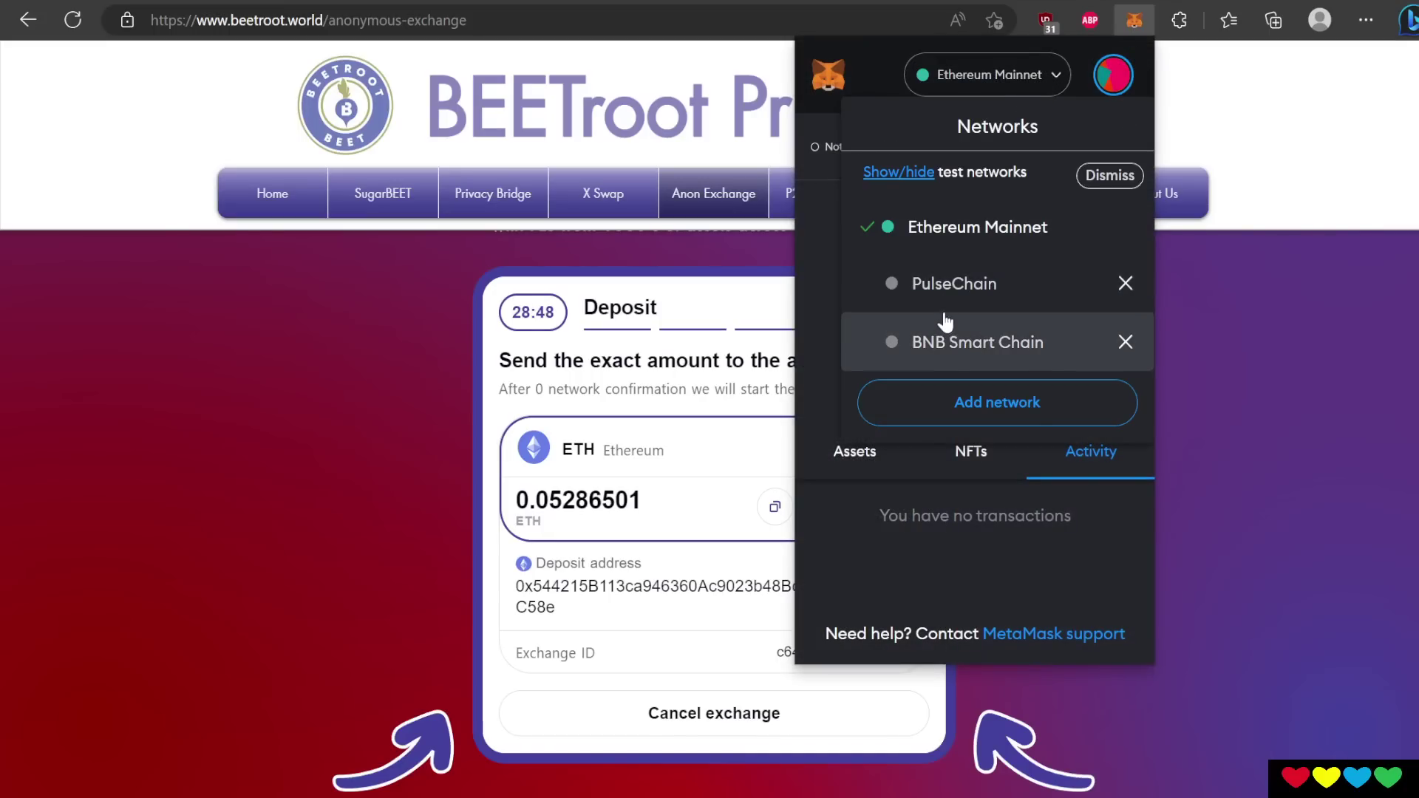
click(1273, 334)
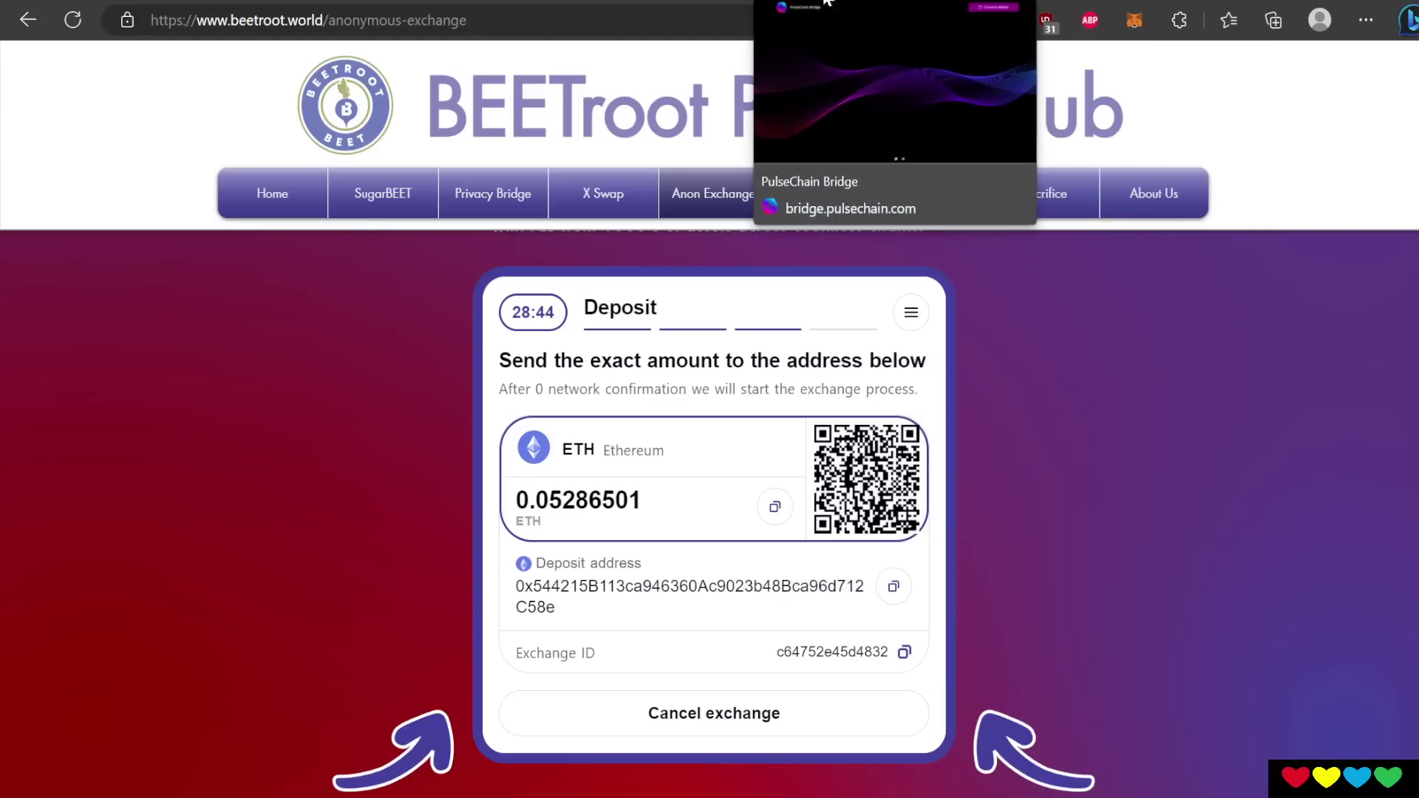
Step: Load pulsechain.com in a new browser tab
click(828, 3)
text(pulsechain.com)
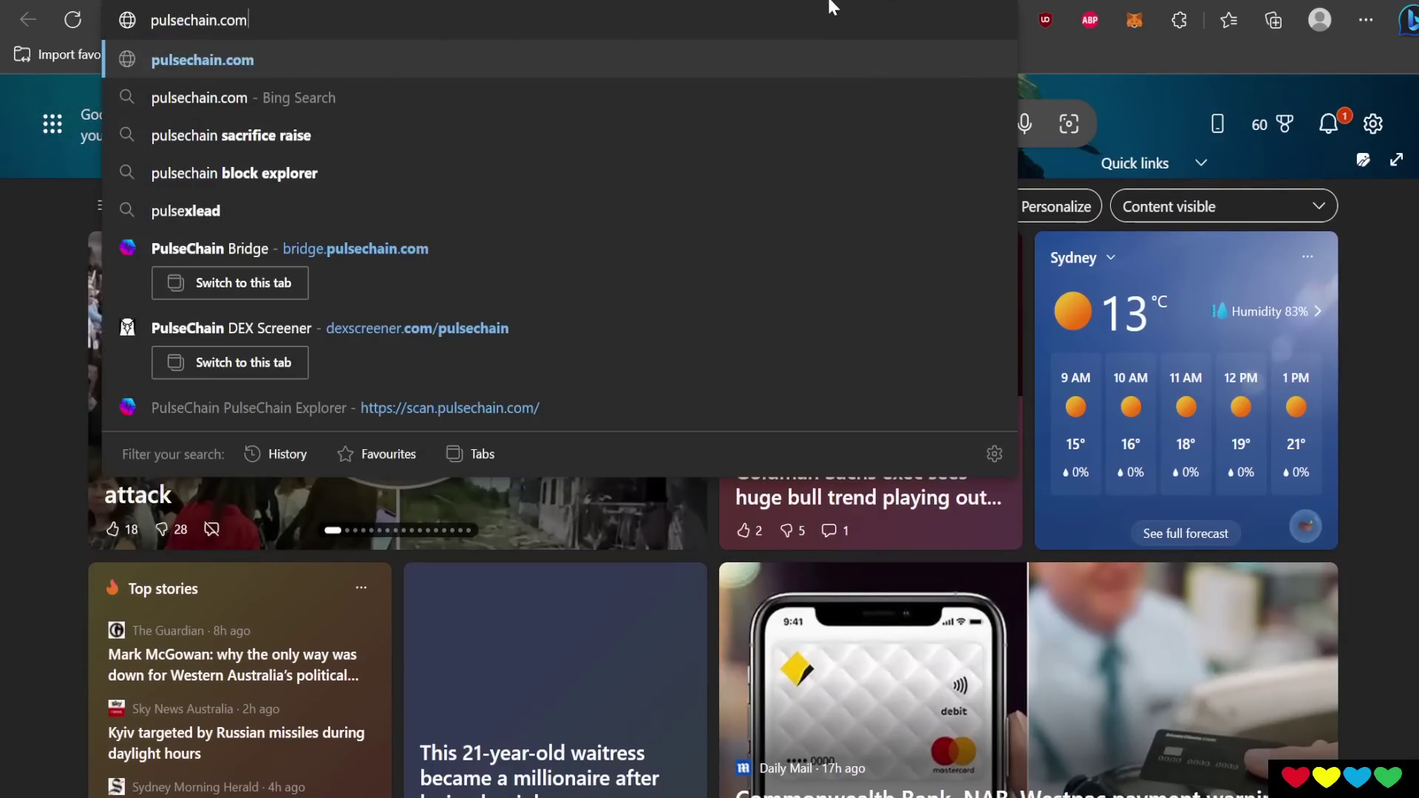
key(Return)
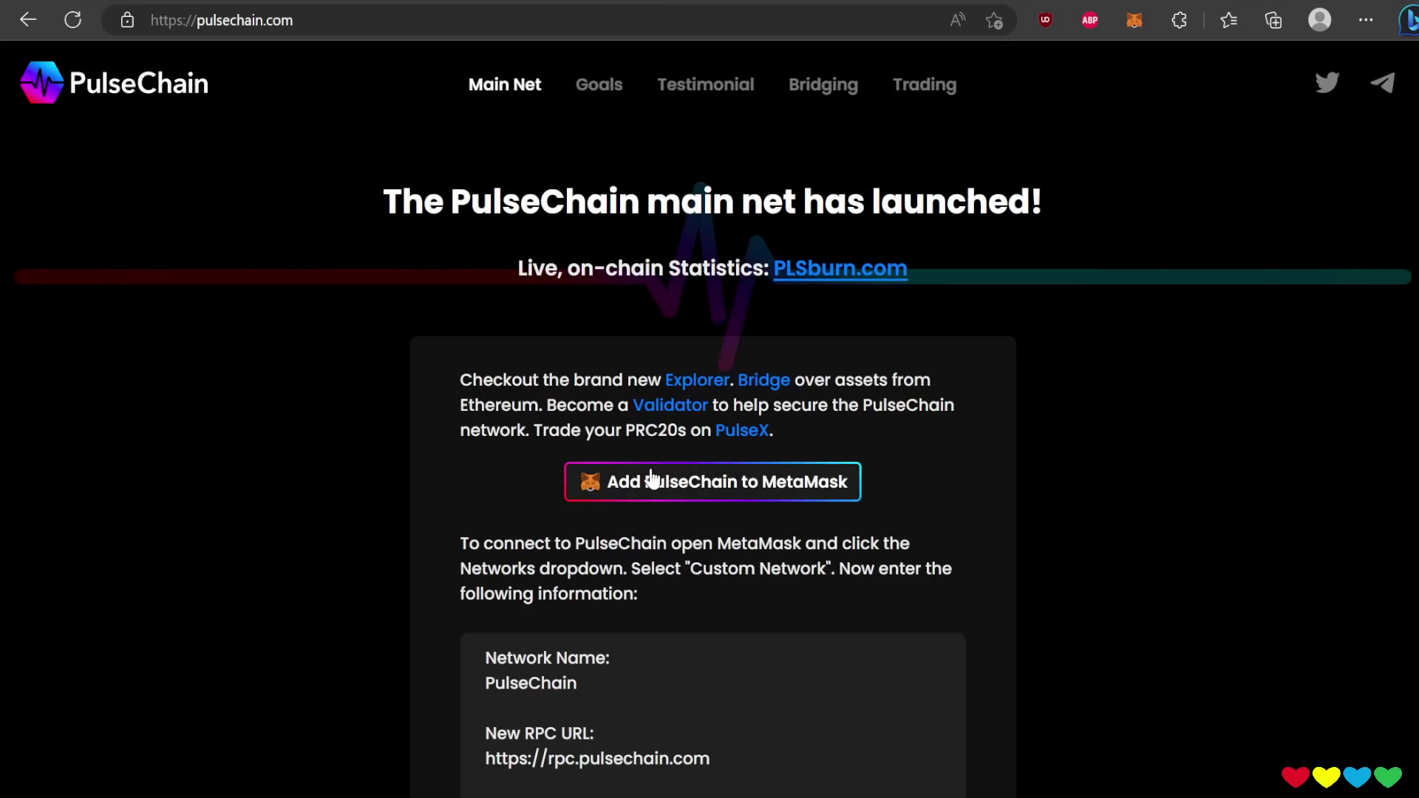
Step: Add PulseChain to MetaMask, switch networks, and check the 2360.9757 PLS balance
click(695, 487)
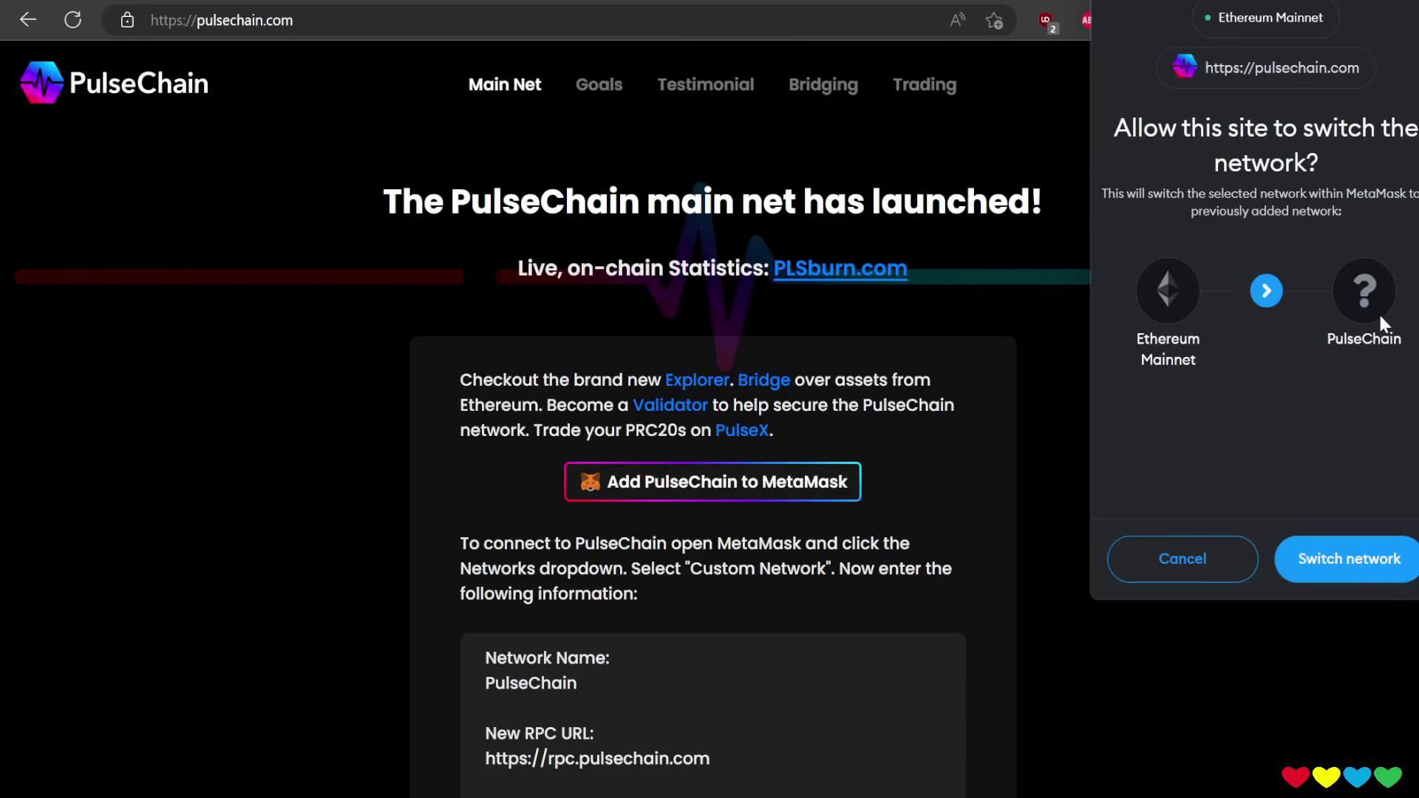
click(1325, 553)
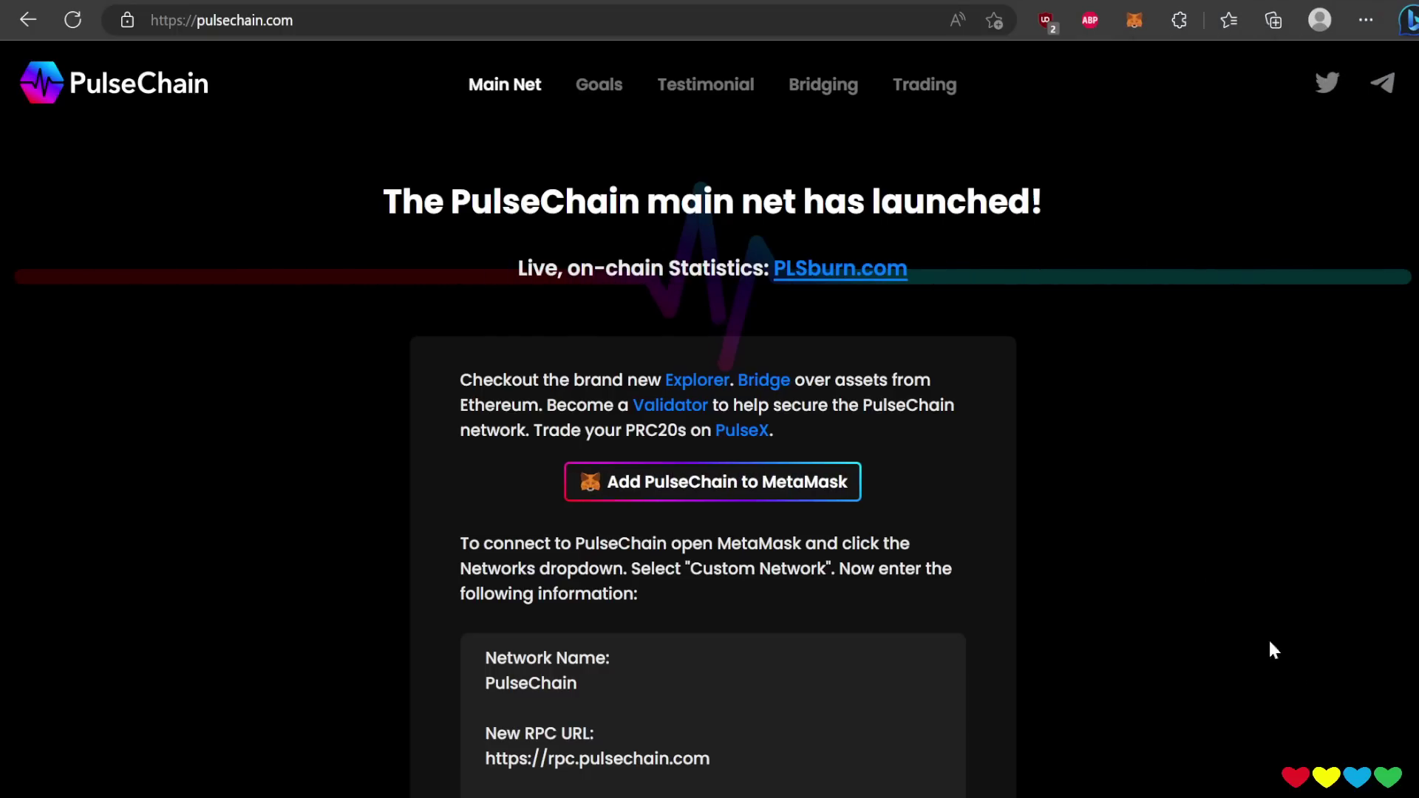
click(1136, 30)
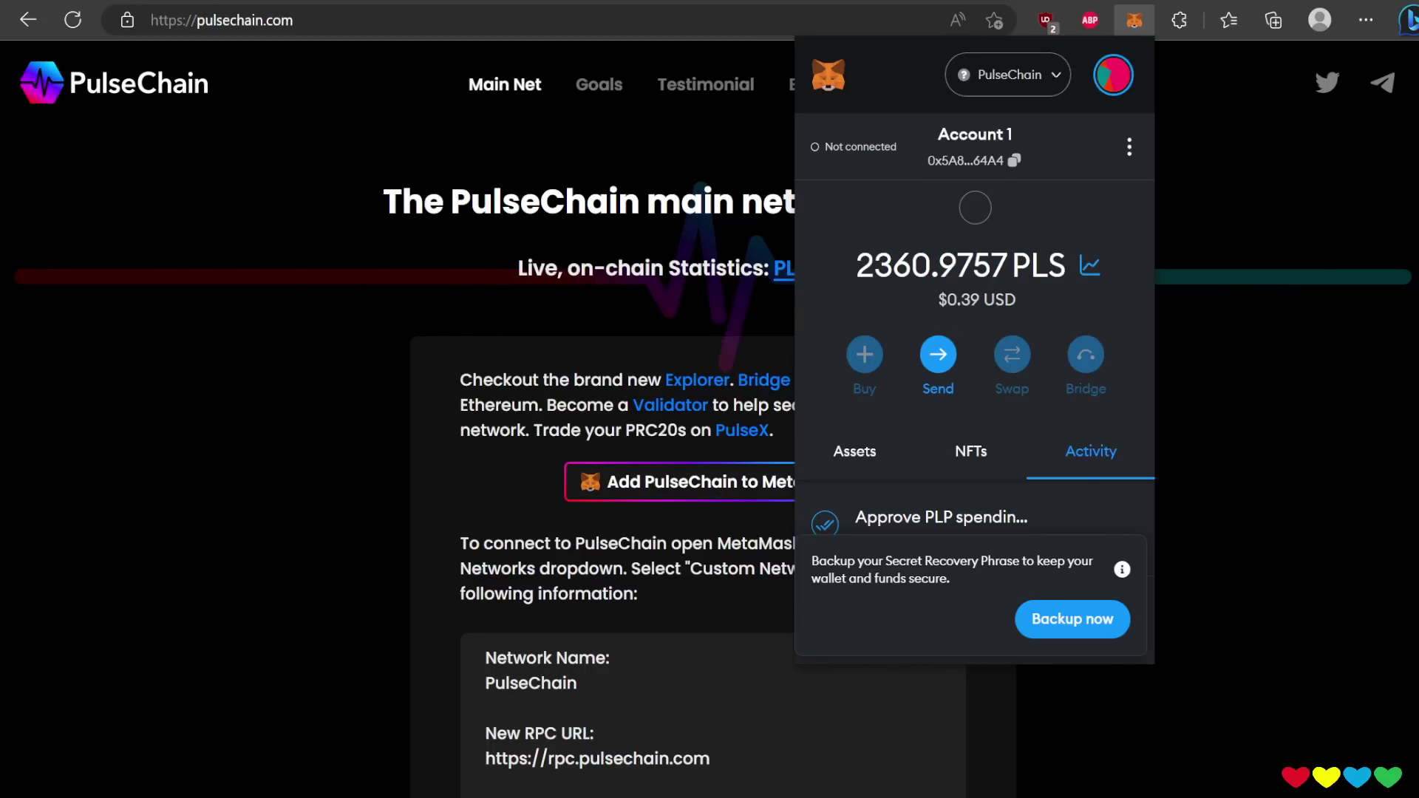
click(342, 372)
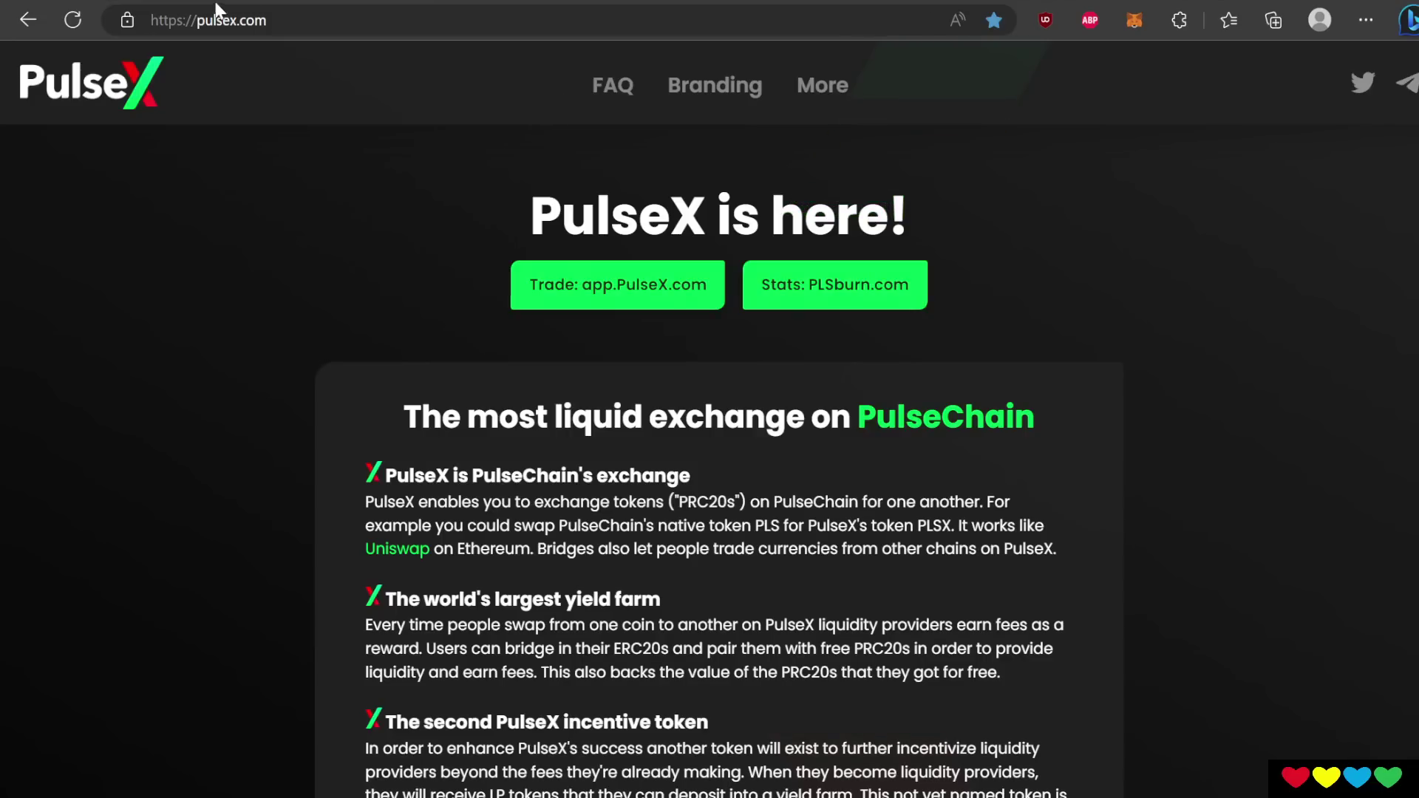
Step: Open the app.PulseX.com swap page showing the PLS to PLSX pair
click(648, 285)
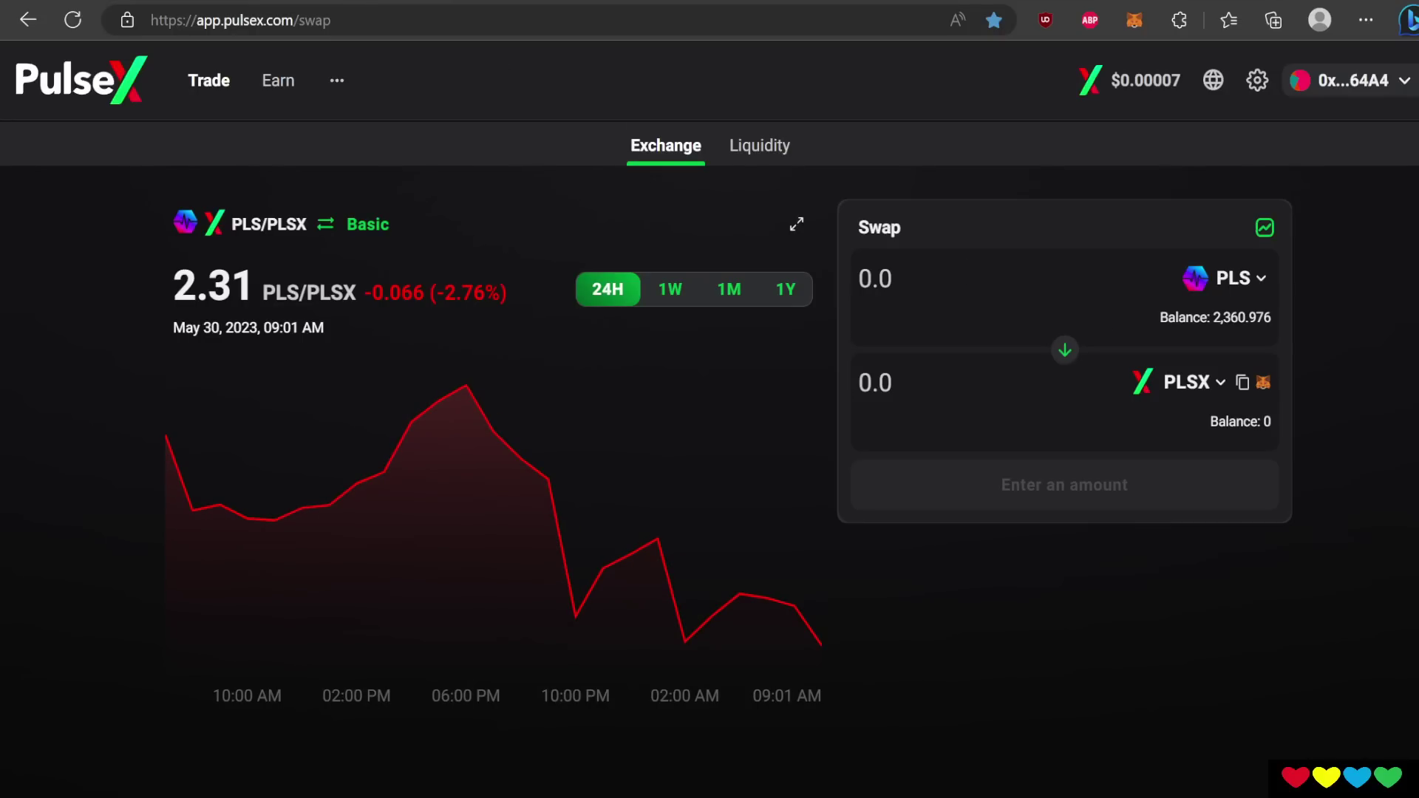
Step: Set the PulseX swap to wrap 1 PLS into WPLS, then bring the DEX Screener tab forward
click(1064, 351)
click(1212, 289)
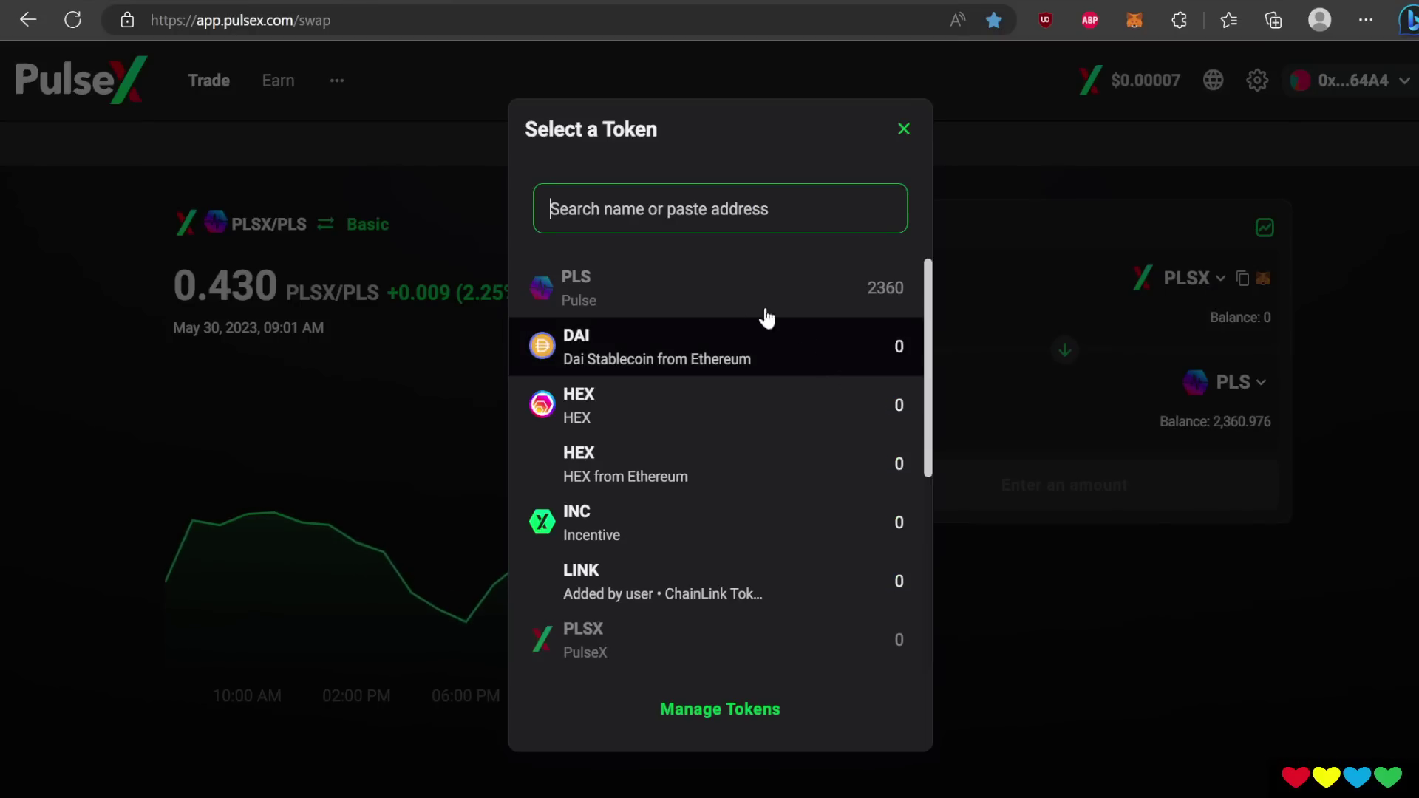
text(wpls)
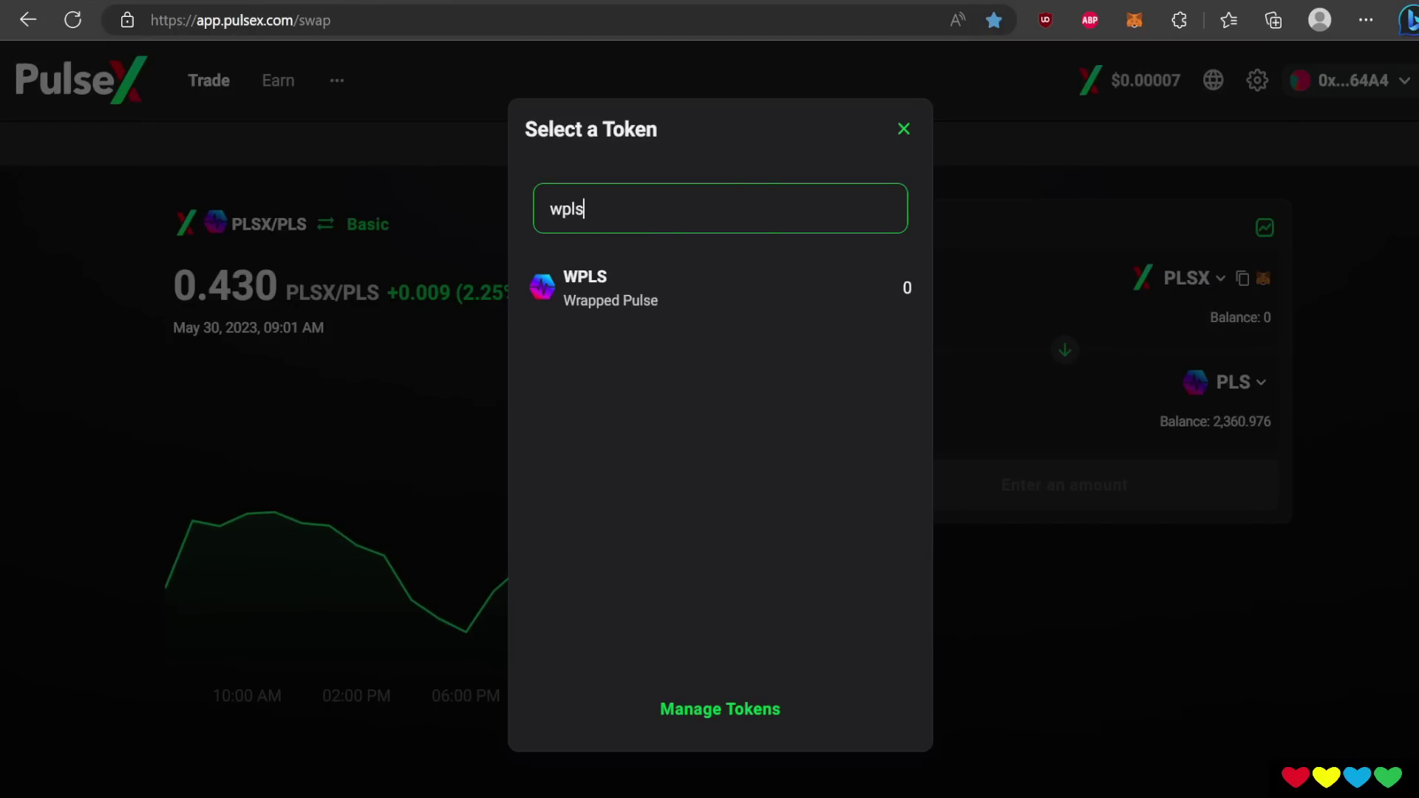
click(574, 287)
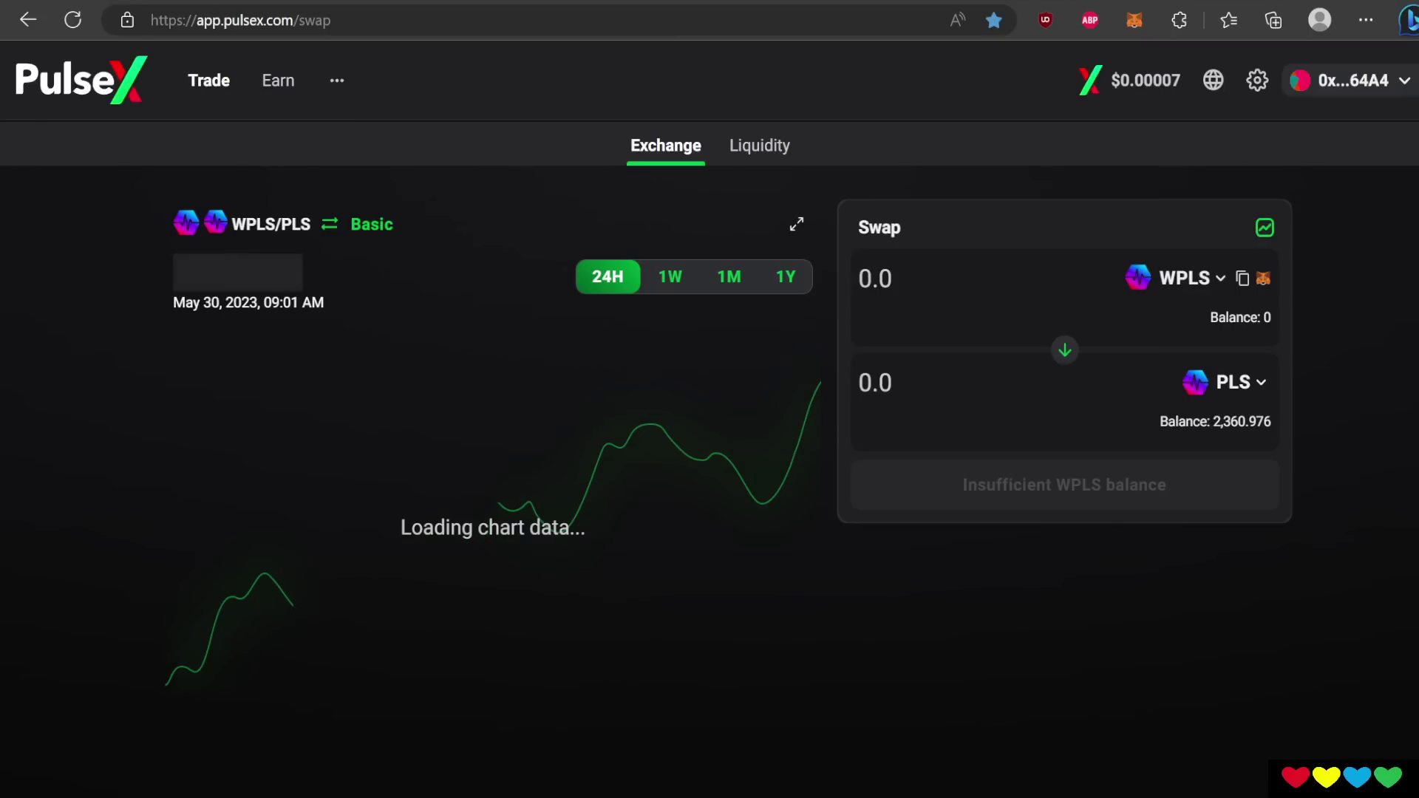
text(10)
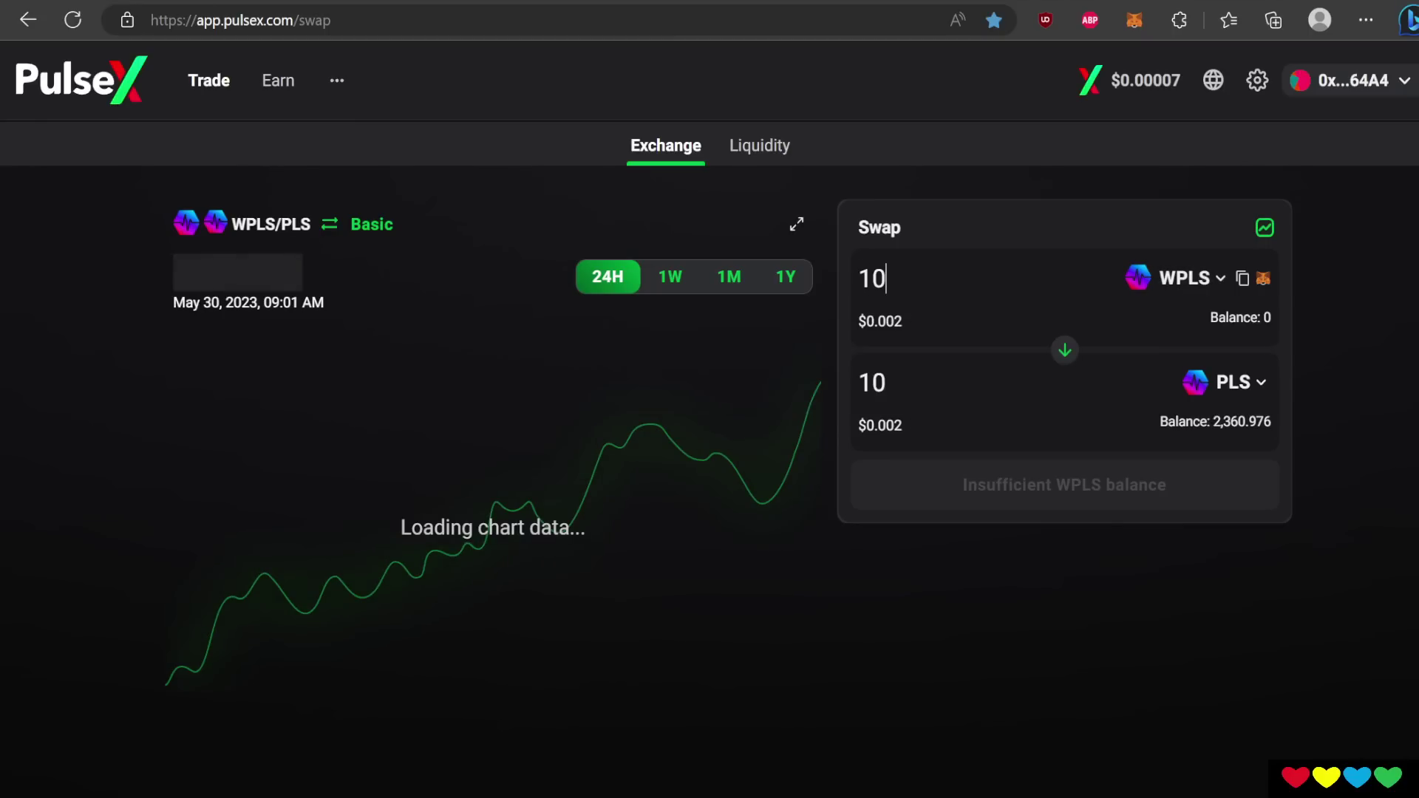
text(0)
key(BackSpace)
key(BackSpace)
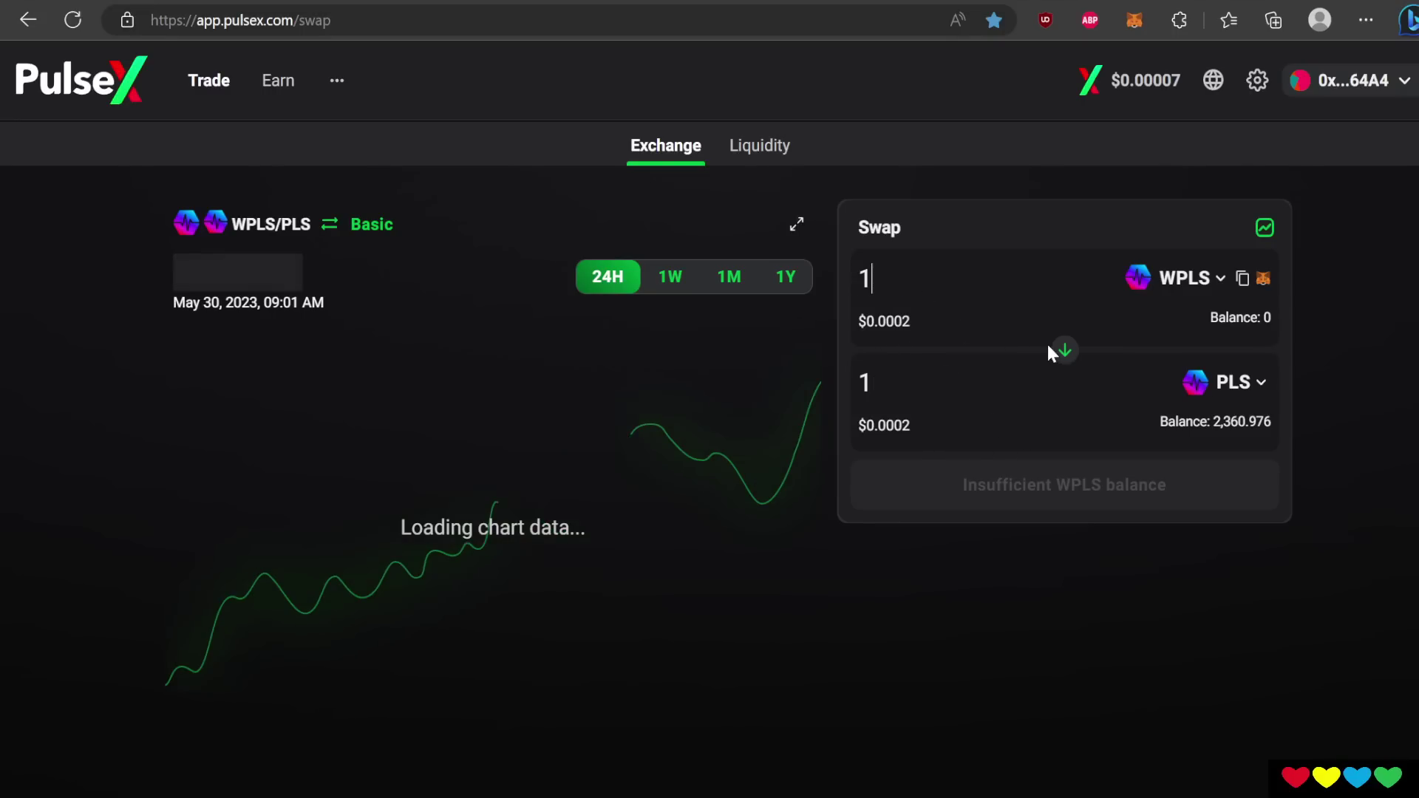
click(1065, 350)
double_click(864, 279)
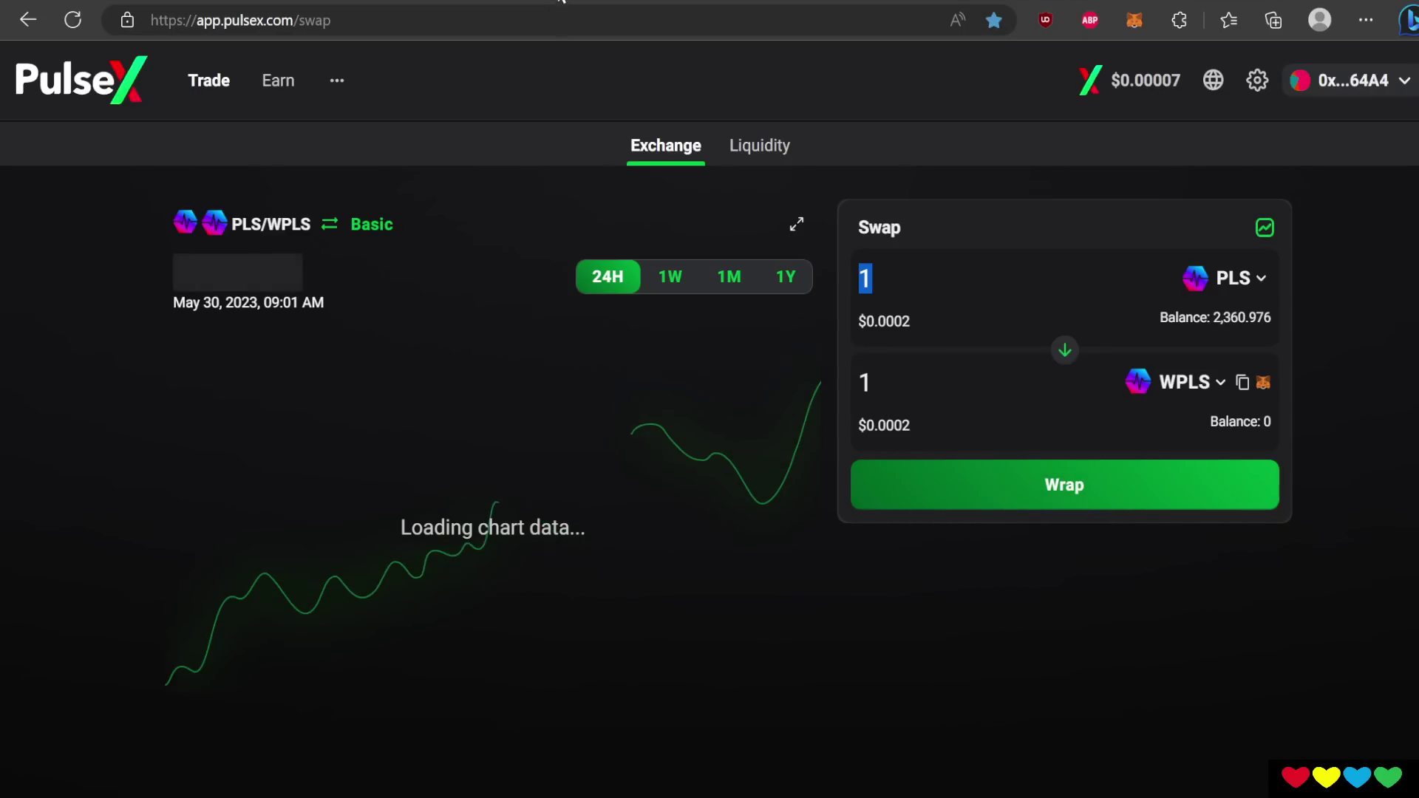
click(964, 2)
Step: Glance at the PancakeSwap tab, then return to the PulseX swap tab
click(335, 2)
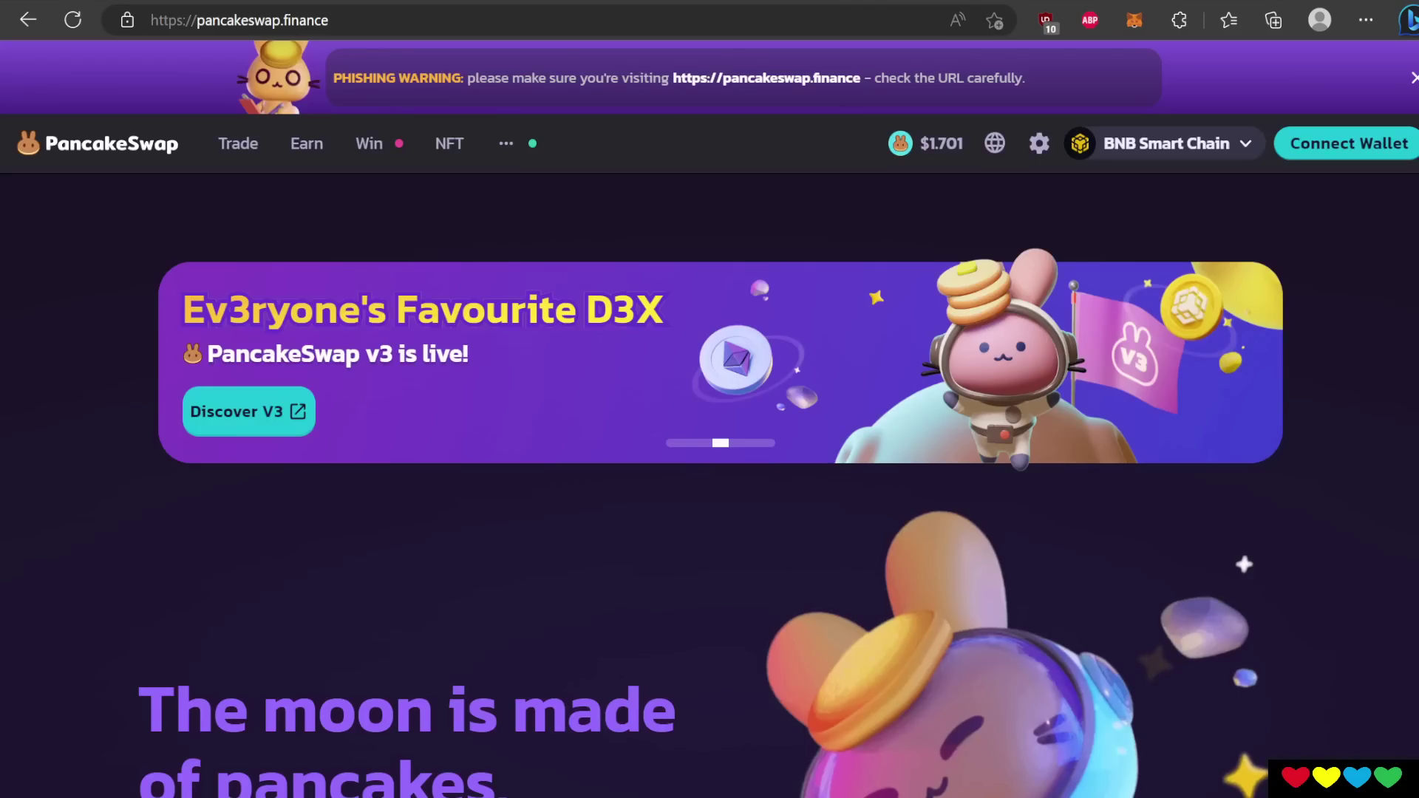
click(334, 2)
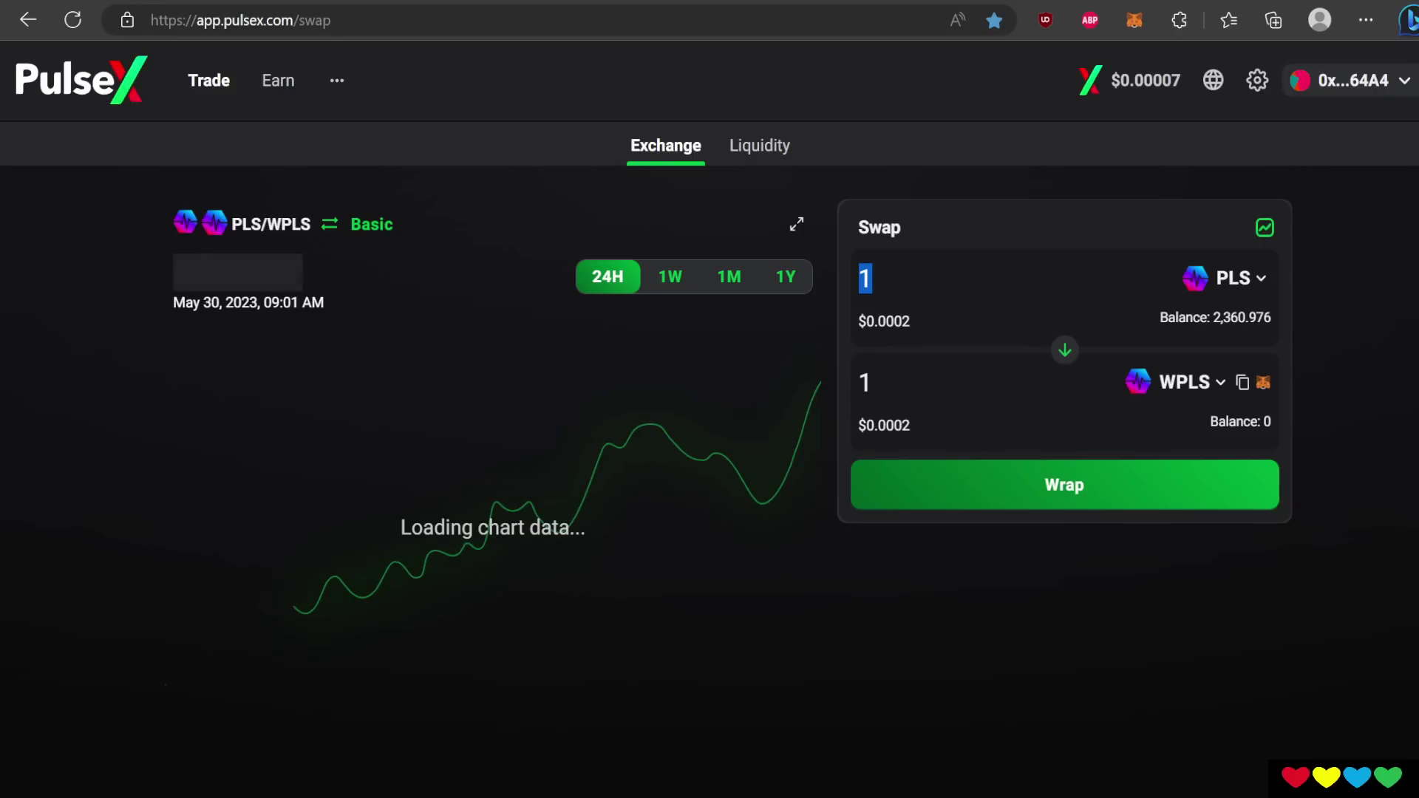
Step: Fill the full 2,360.965662810993744004 PLS balance as the wrap amount
click(1225, 318)
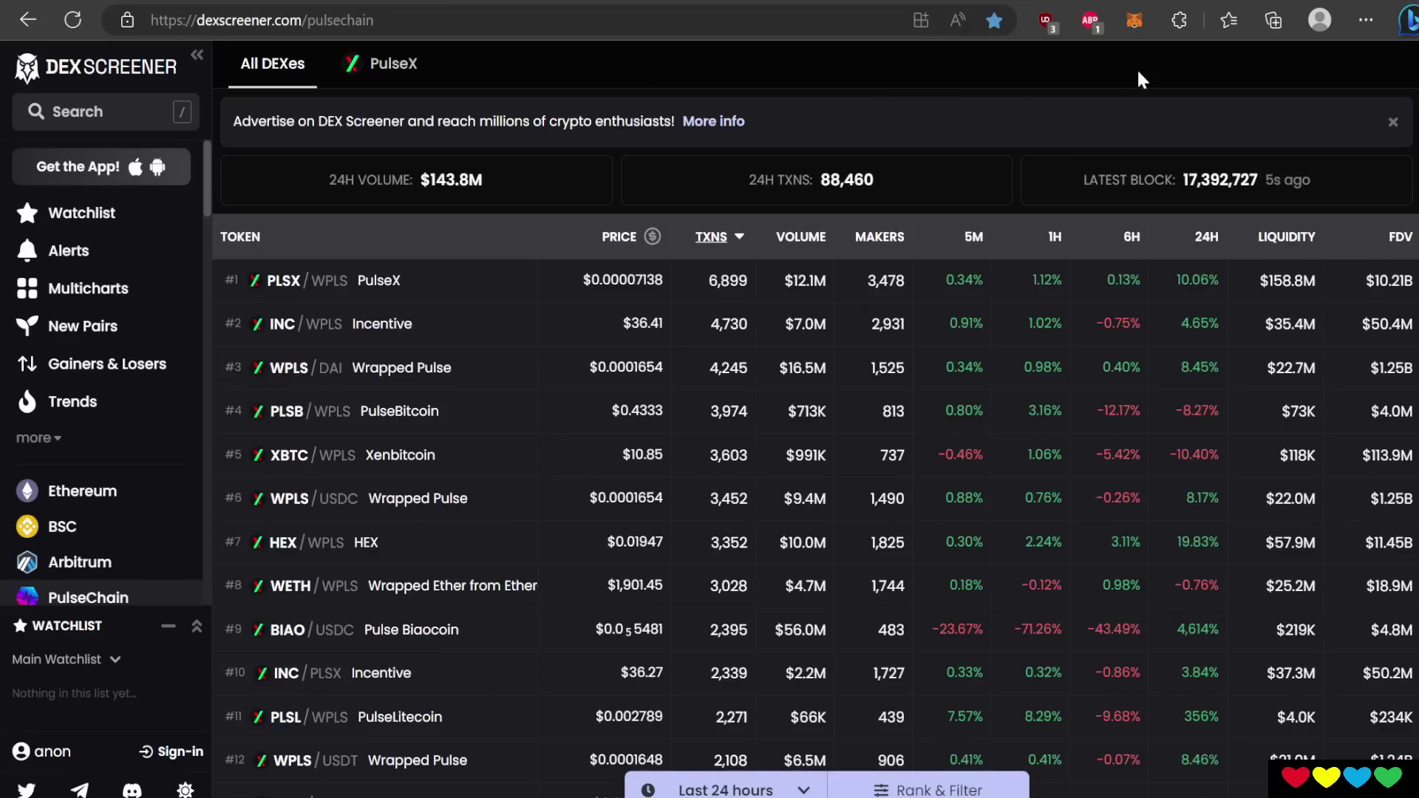
Step: Exit full screen and scroll through the DEX Screener PulseChain token list
key(F11)
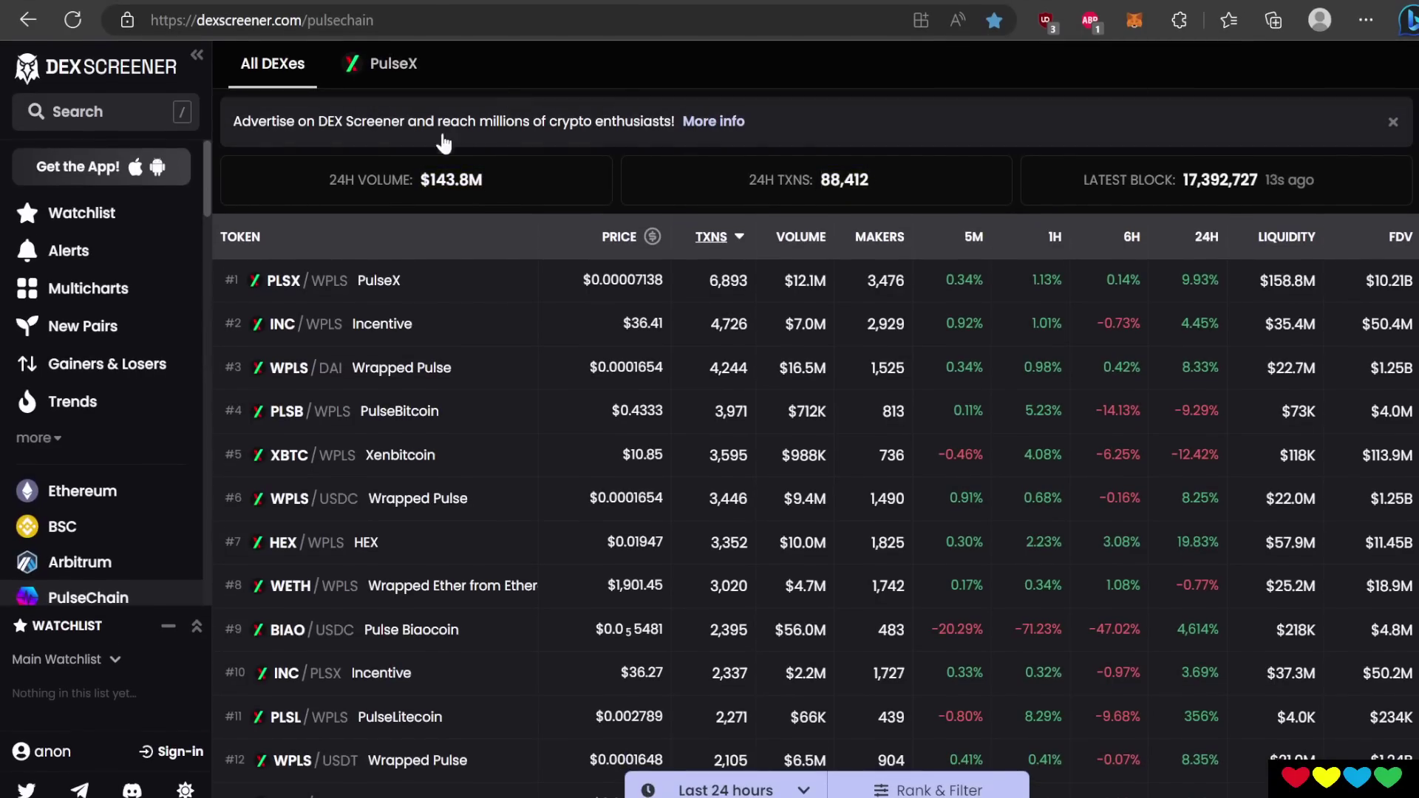
scroll(443, 643, down, 3)
scroll(443, 643, up, 3)
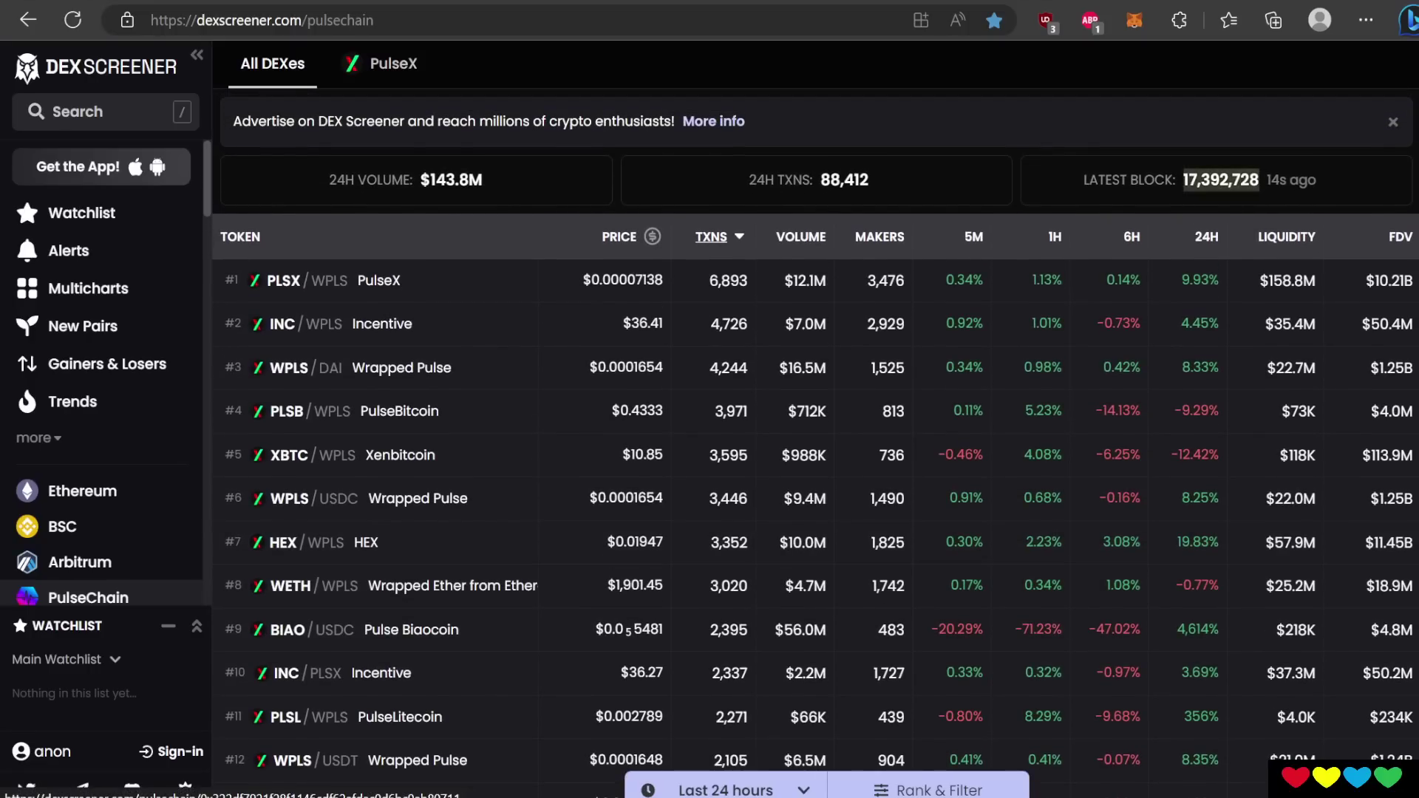
Step: Go back to PulseX and browse the live LP farms and their APRs on the Farms page
click(329, 10)
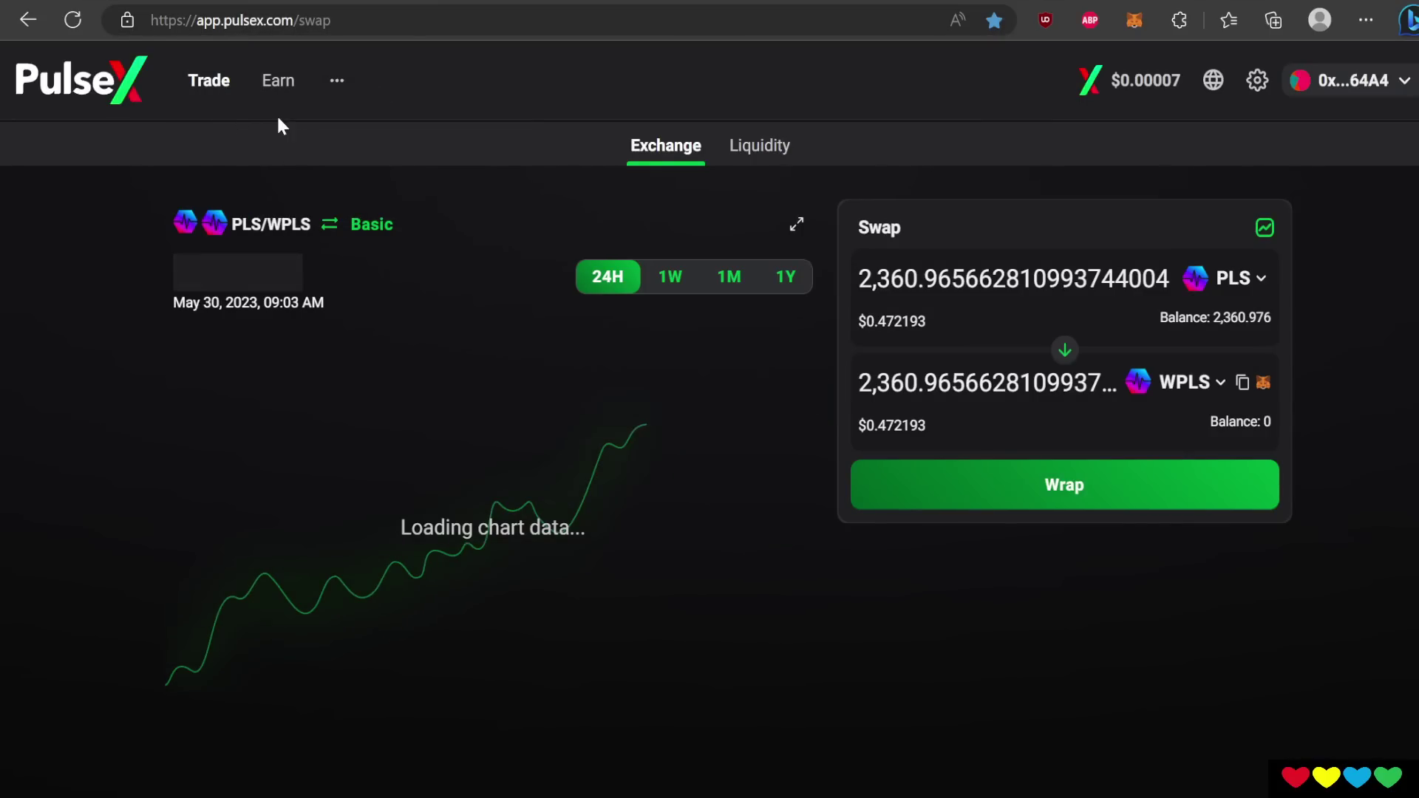
click(282, 139)
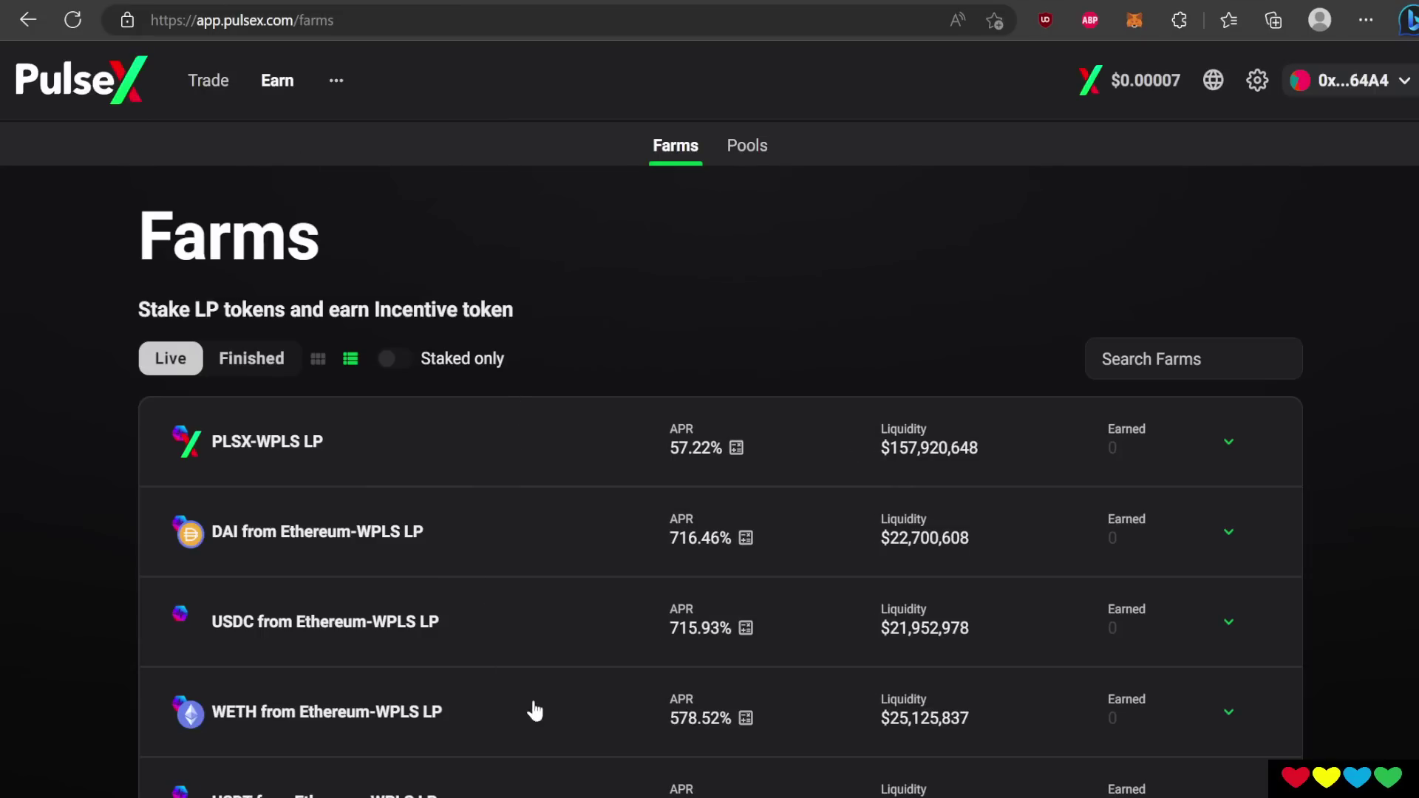
scroll(624, 498, down, 5)
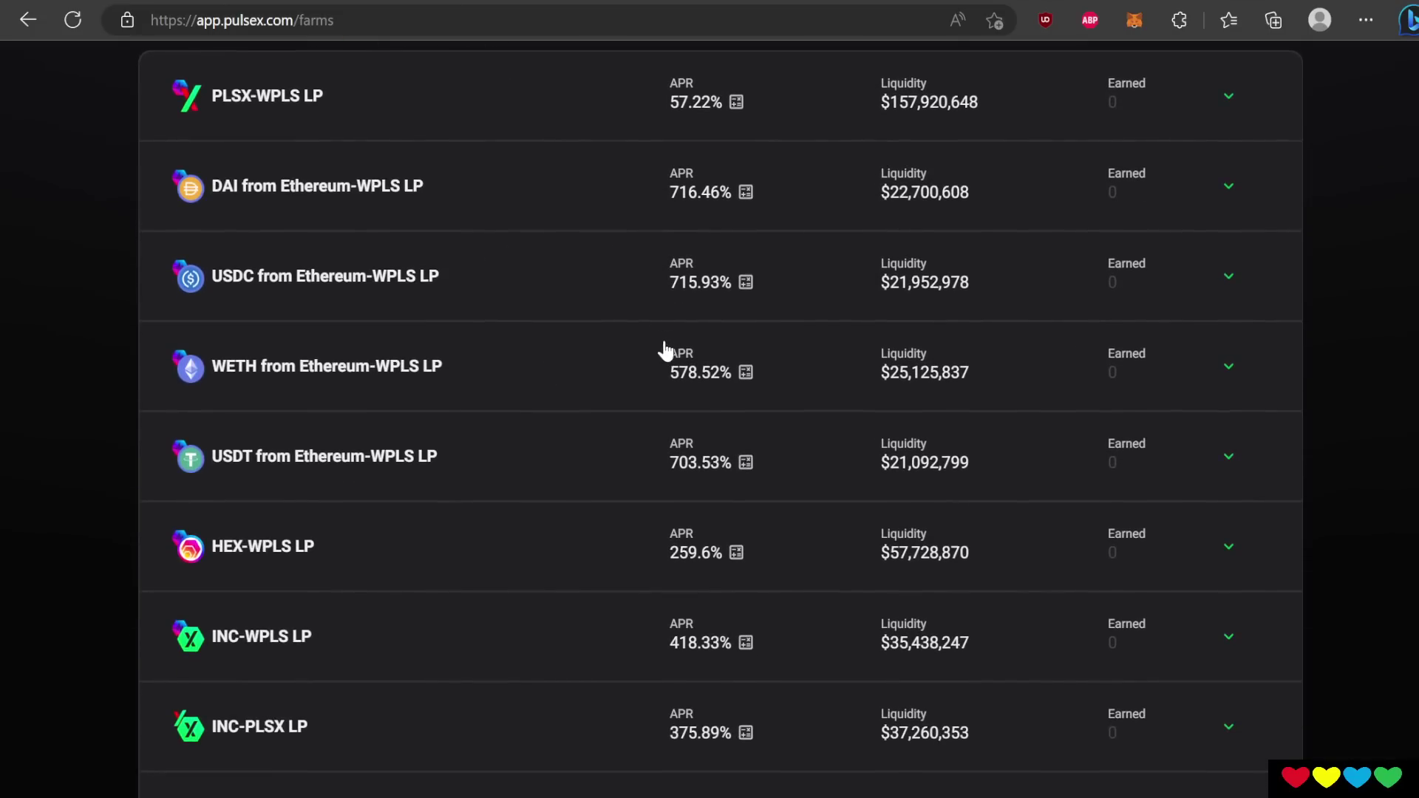
scroll(656, 383, down, 3)
scroll(605, 390, up, 7)
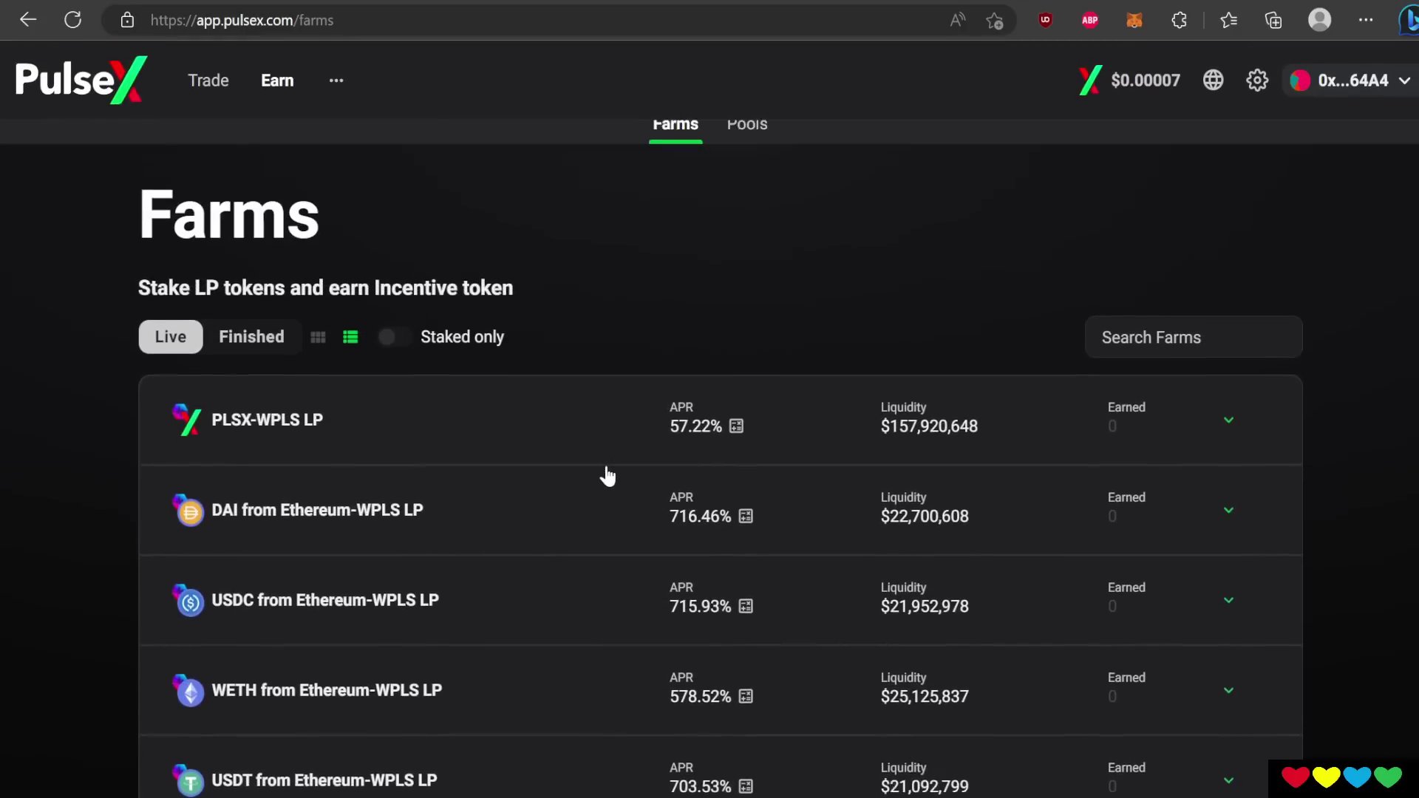
scroll(592, 462, up, 1)
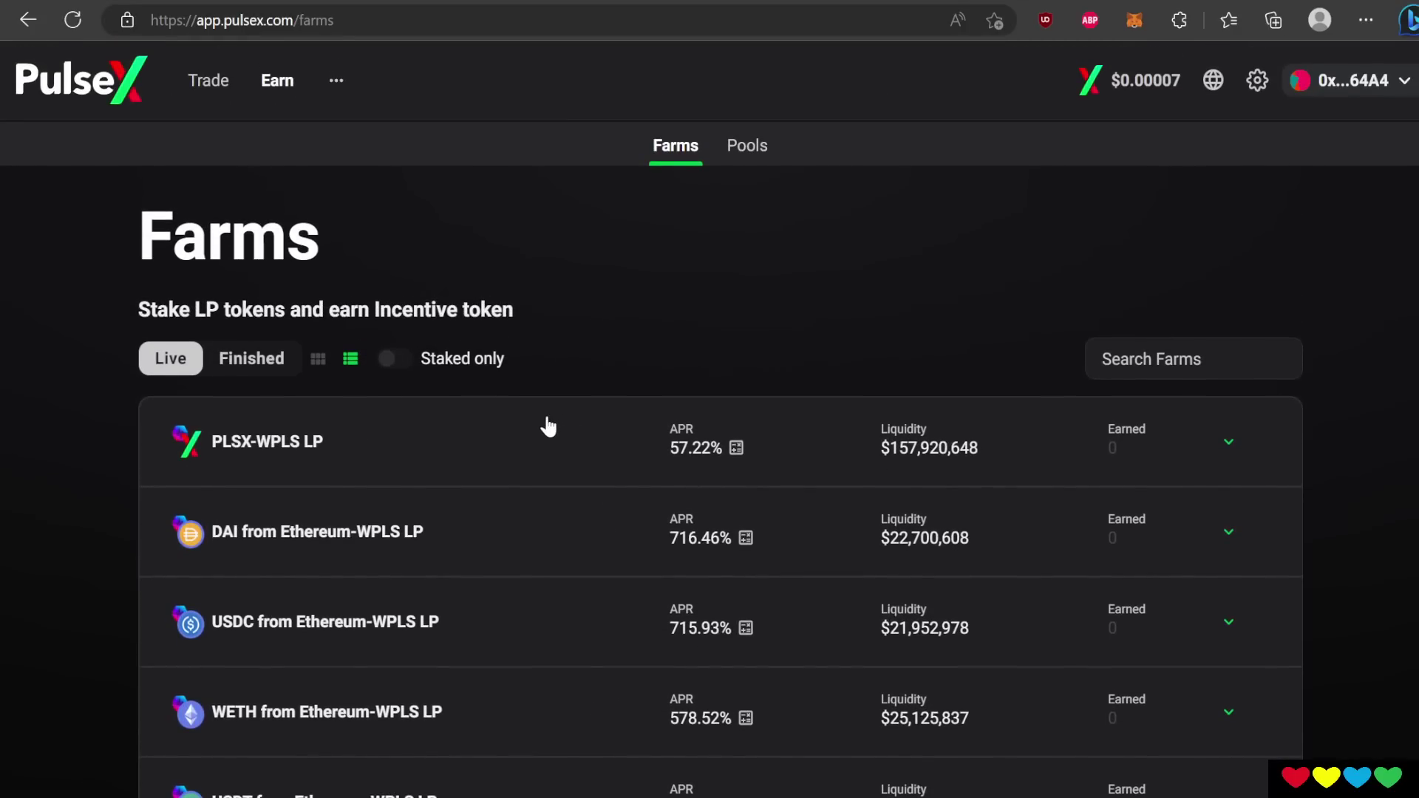